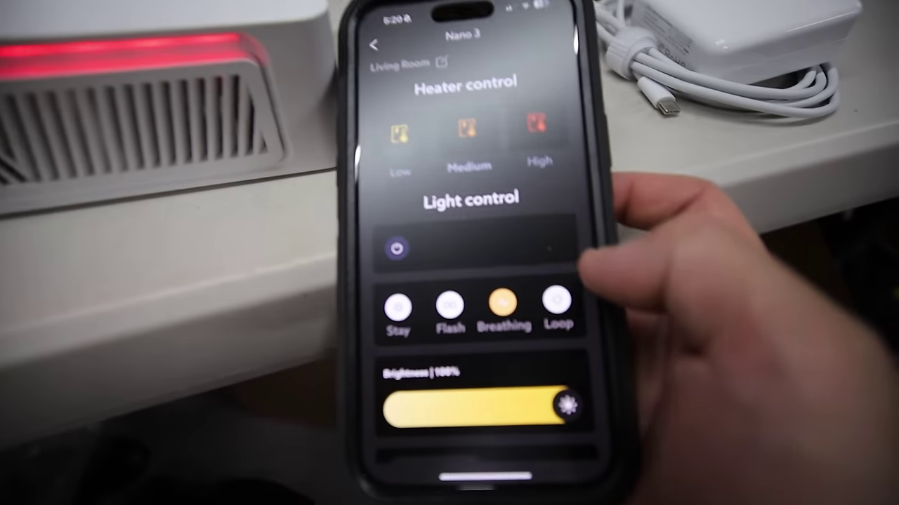
Choose Loop under Light control so the Nano 3 stops using the Breathing effect.
left_click(549, 283)
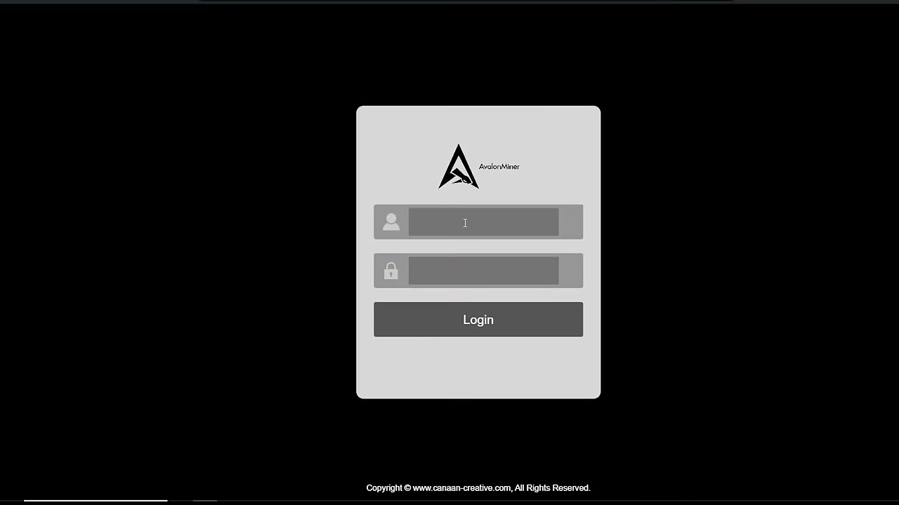
Log into the AvalonMiner web interface as root with the account password.
left_click(466, 223)
type("root")
key("Tab")
key("Return")
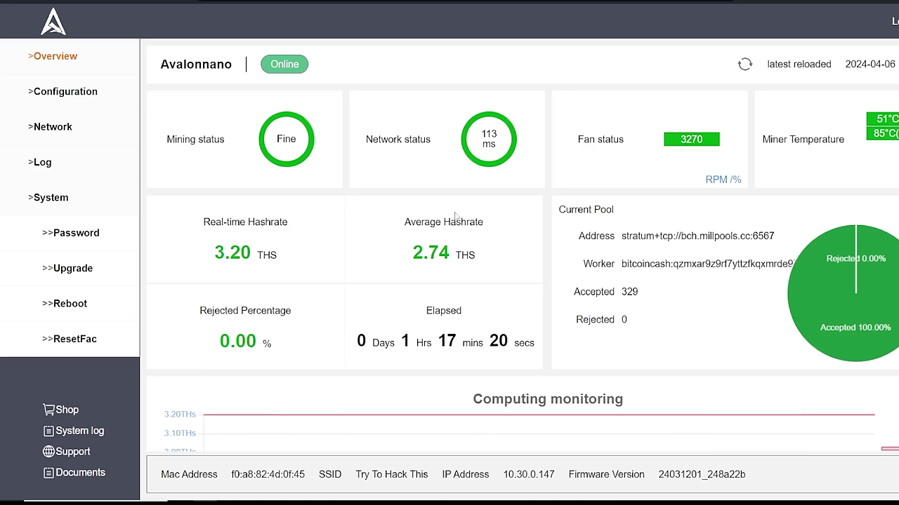
Highlight the dashboard's 3.20 THS hashrate, elapsed running time and 42°C temperature, zooming to read them.
left_click_drag(296, 269, 198, 255)
left_click(305, 265)
double_click(227, 263)
left_click(391, 261)
left_click_drag(392, 344, 485, 342)
left_click(491, 342)
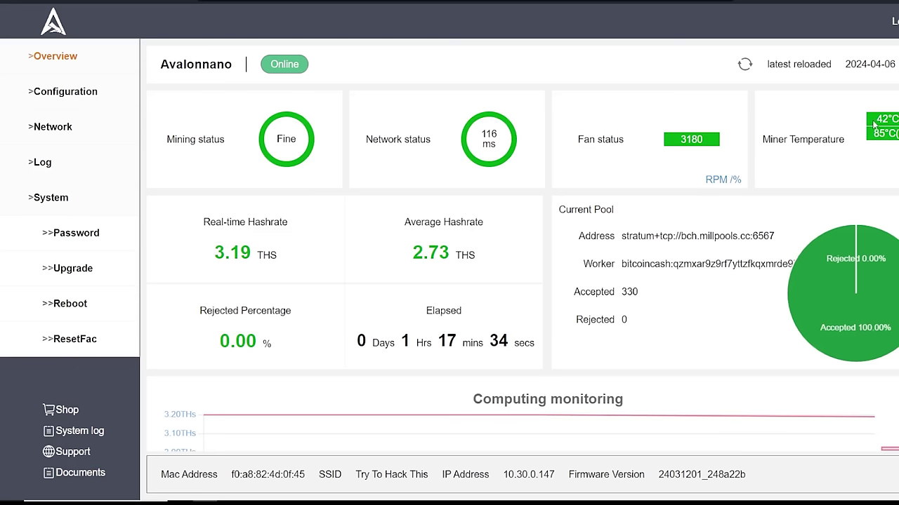
left_click_drag(874, 124, 898, 121)
key("ctrl+plus")
key("ctrl+plus")
key("ctrl+plus")
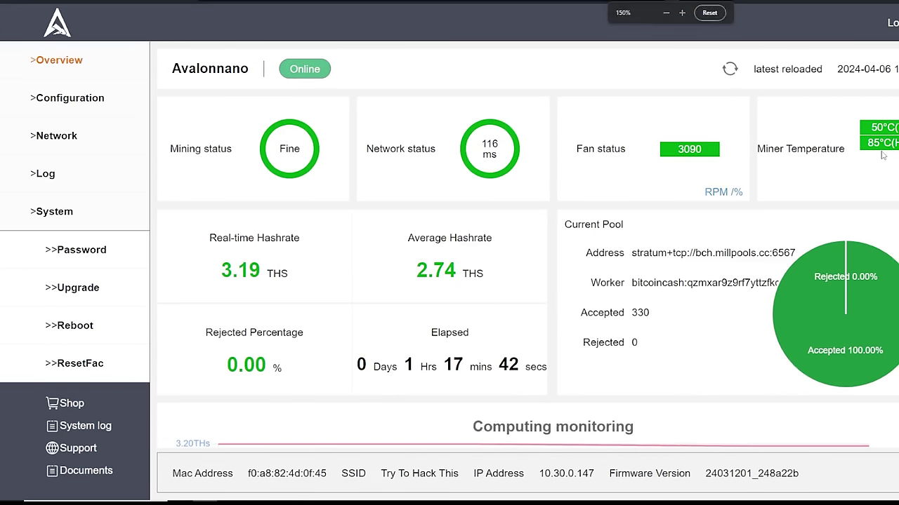
key("ctrl+minus")
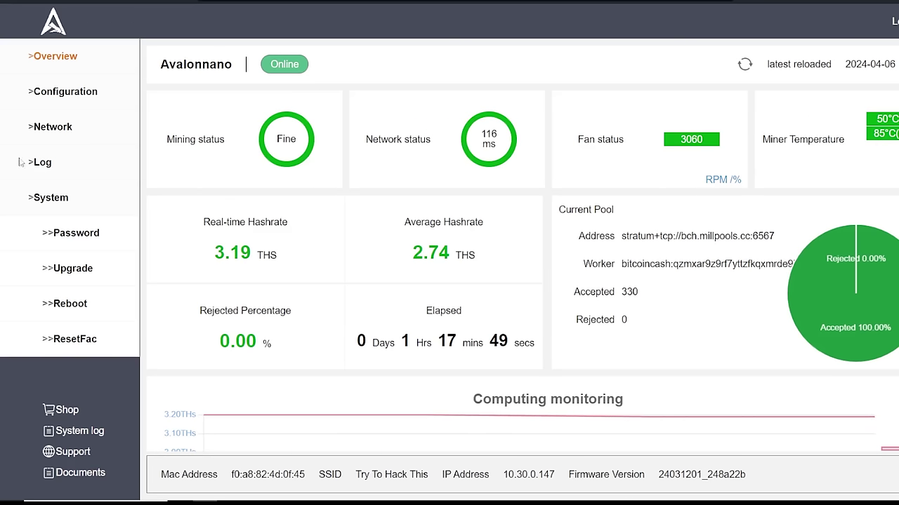
Check the pool configuration page, then refresh the MILLPOOLS.cc worker stats page.
left_click(64, 91)
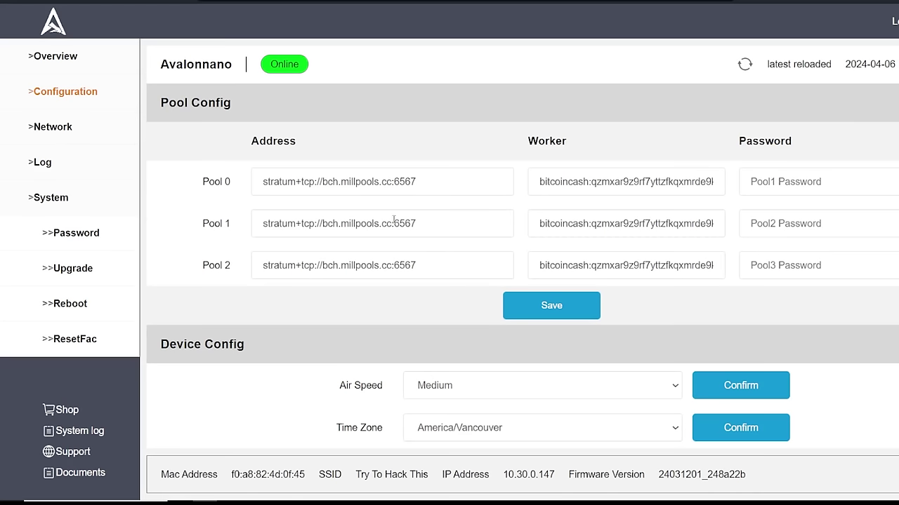
left_click(674, 2)
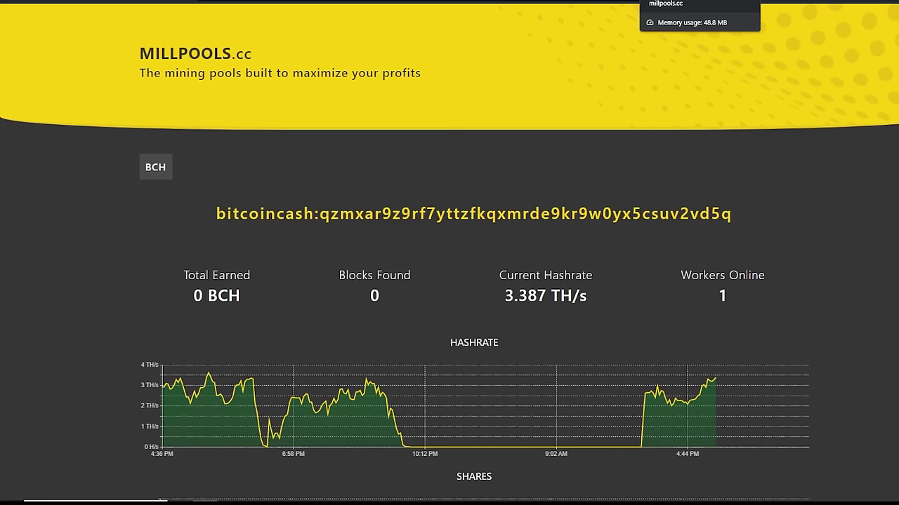
scroll(497, 197, "down", 2)
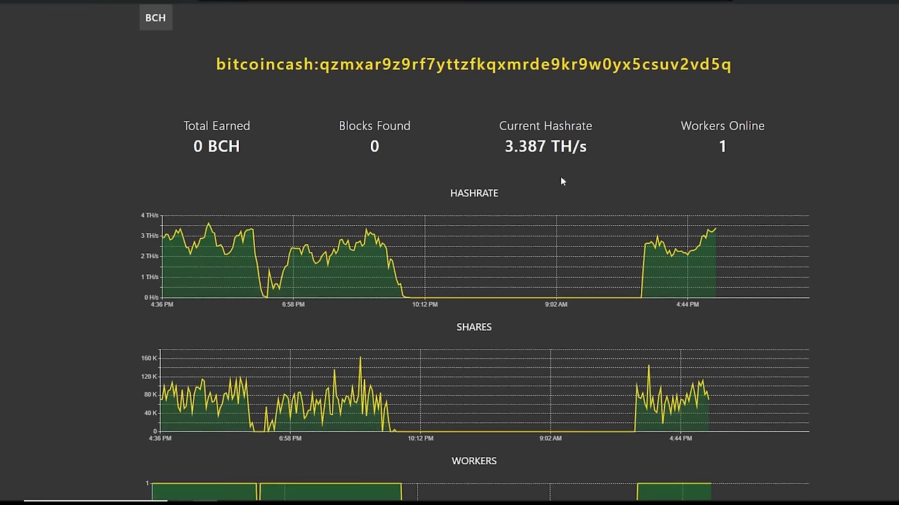
key("F5")
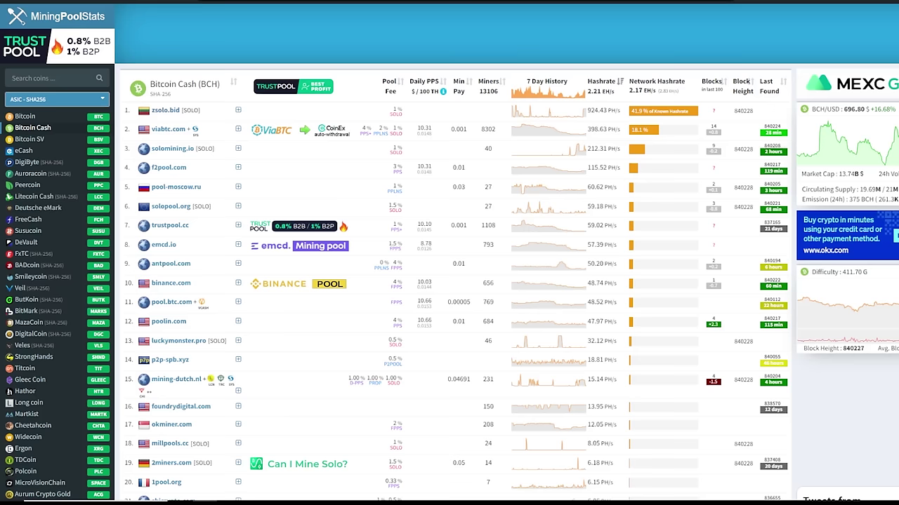
Scroll the Bitcoin (BTC) pool table, led by foundrydigital.com at 181.02 EH/s.
key("ctrl+plus")
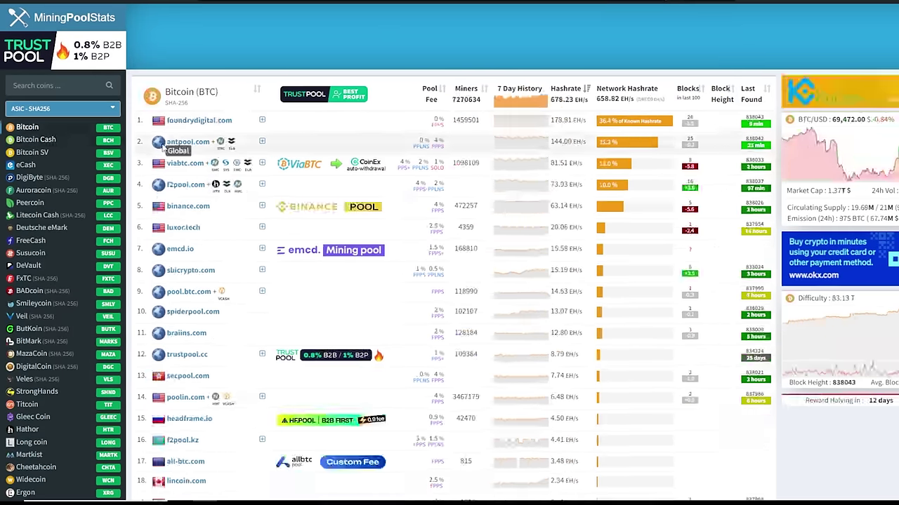
scroll(223, 218, "down", 1)
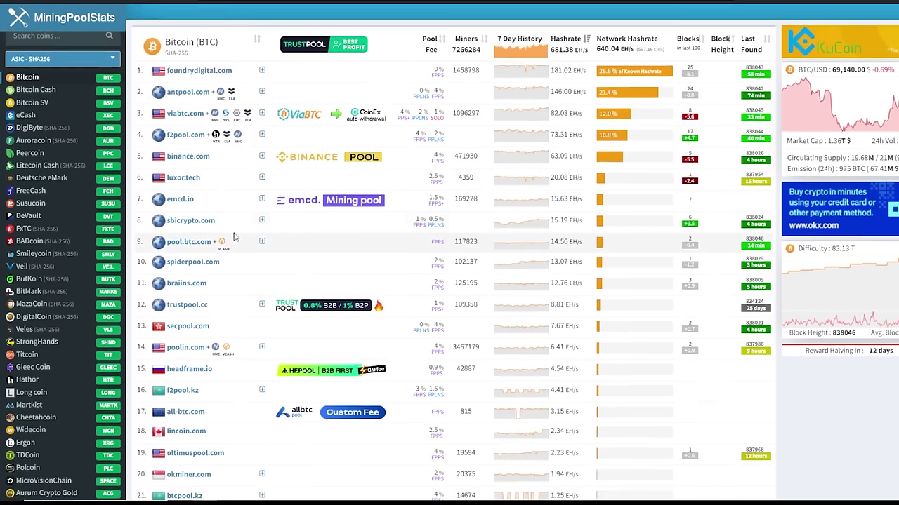
scroll(238, 232, "up", 1)
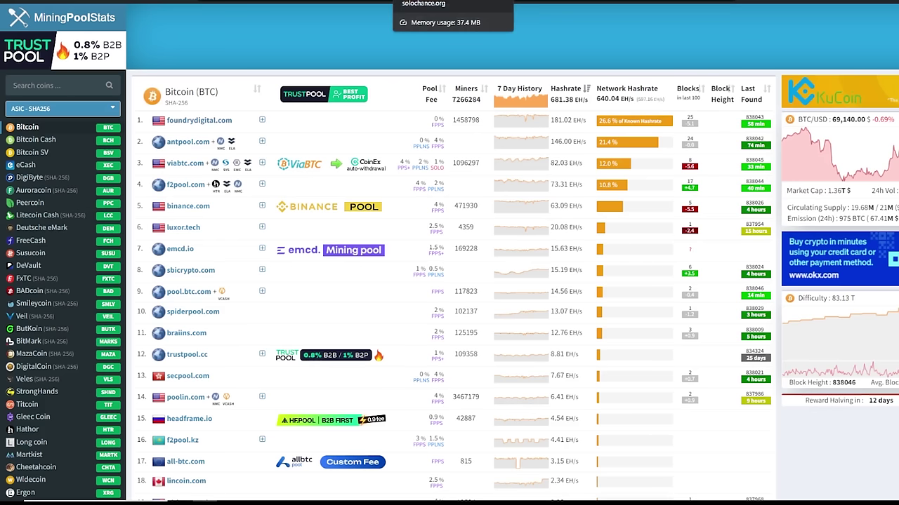
Calculate Bitcoin (BTC) solo-mining odds for 3.2 Terahash per second on solochance.org.
left_click(436, 1)
scroll(312, 251, "up", 3)
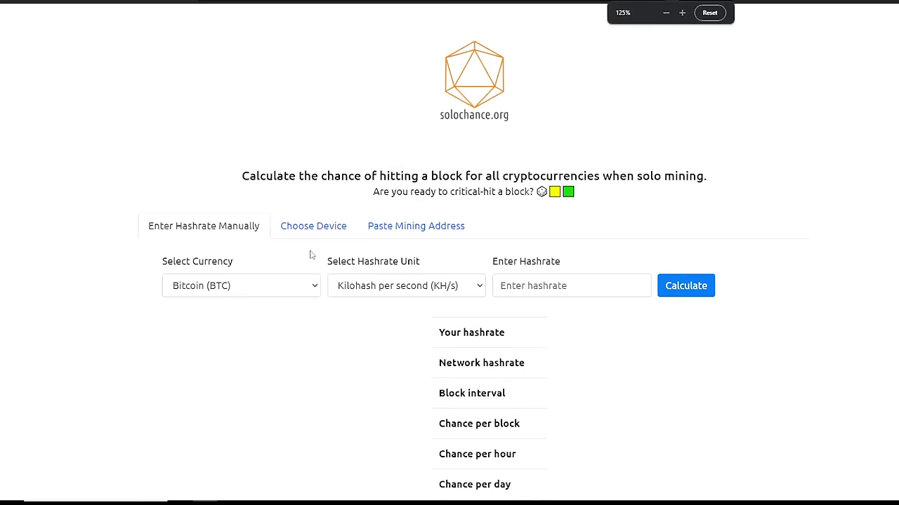
scroll(304, 261, "down", 1)
left_click(277, 260)
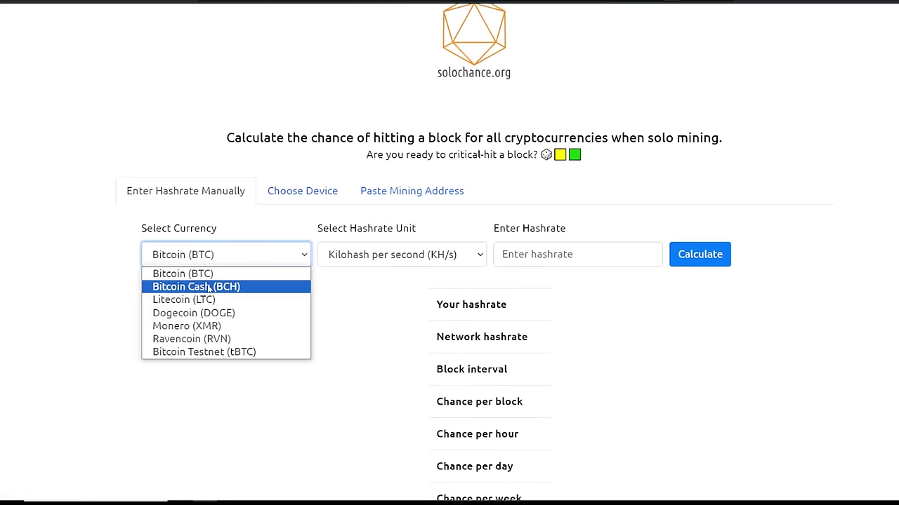
key("Escape")
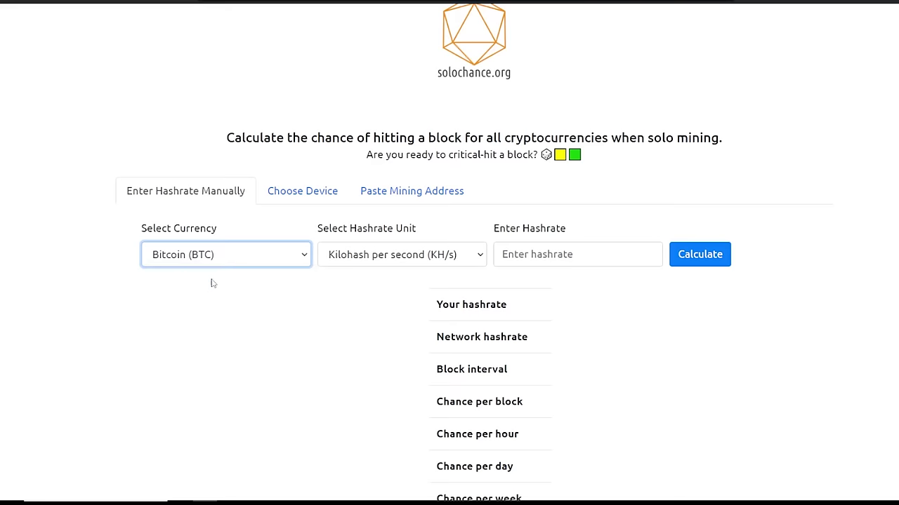
left_click(365, 259)
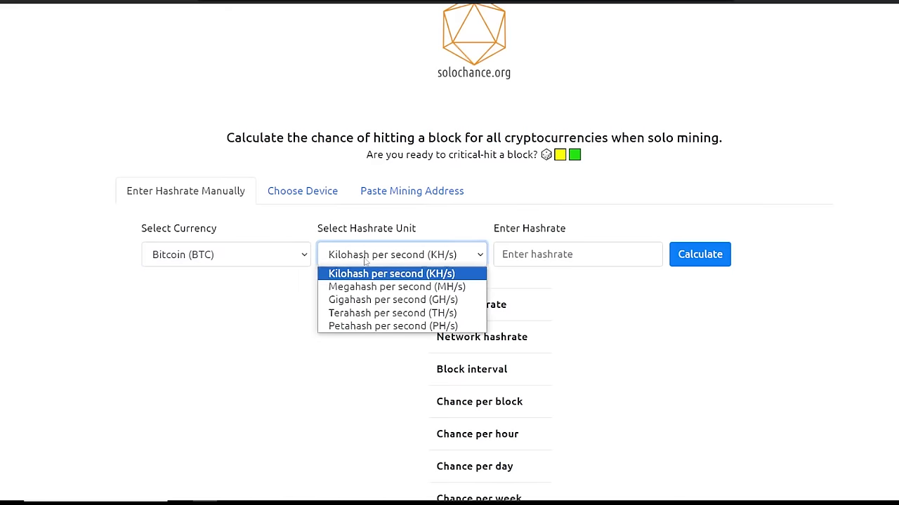
left_click(407, 313)
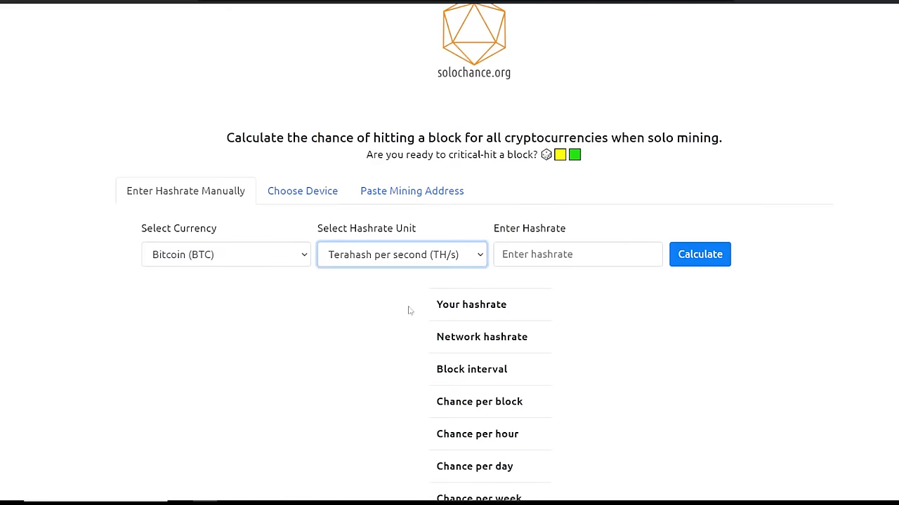
left_click(574, 258)
type("3.3")
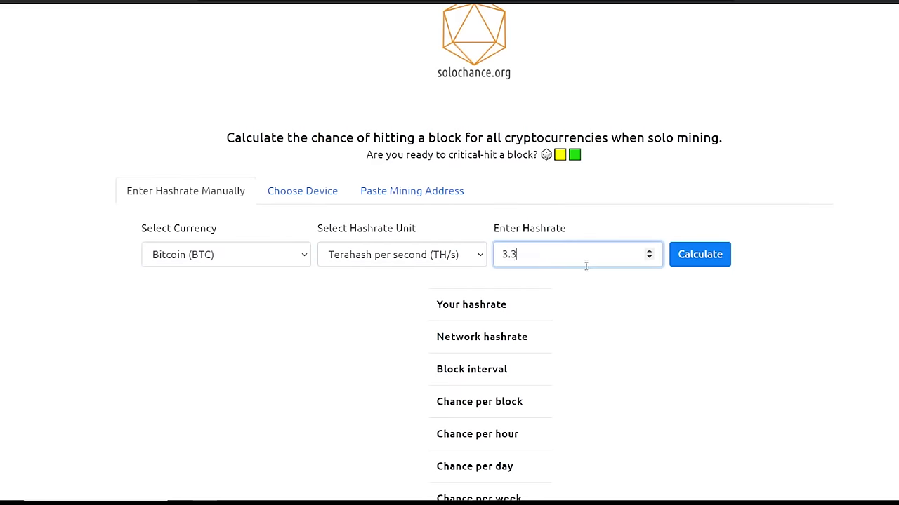
type("2")
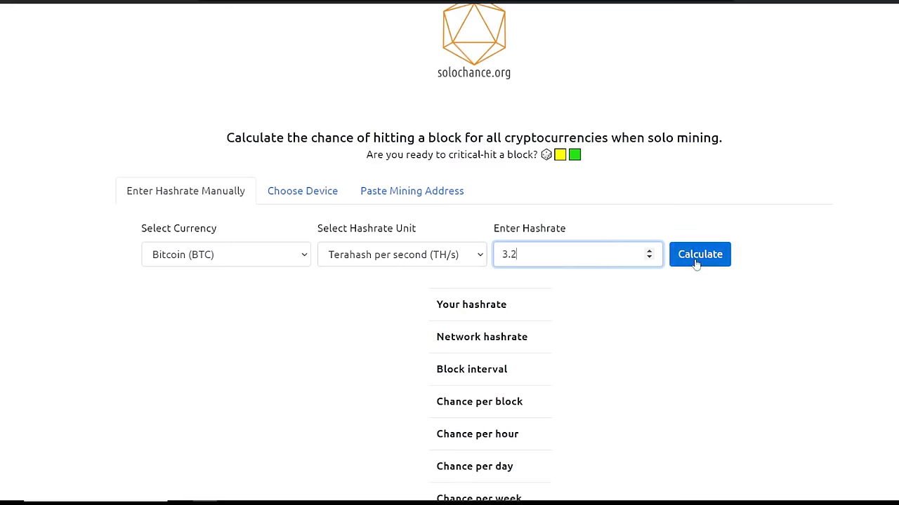
left_click(696, 260)
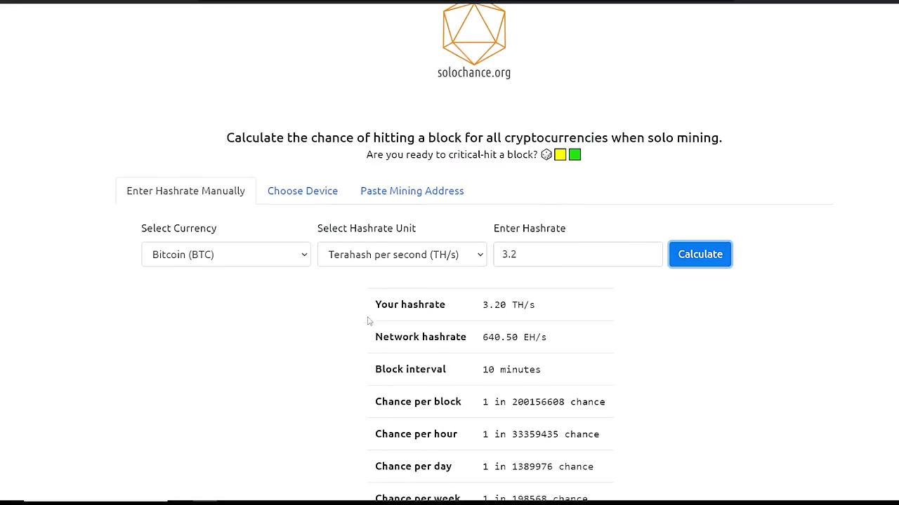
Highlight the 1 in 200156608 per-block chance and the 10-minute block interval.
key("ctrl+plus")
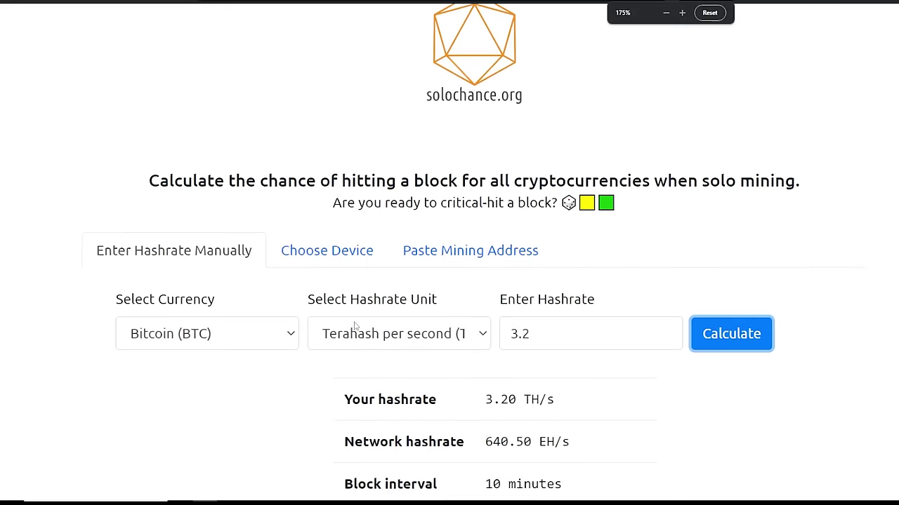
scroll(355, 325, "down", 2)
key("ctrl+minus")
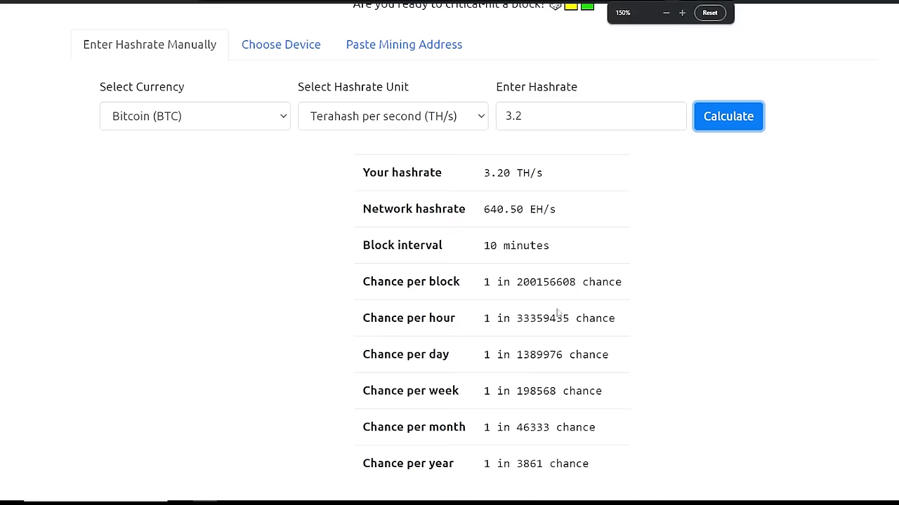
scroll(482, 307, "down", 1)
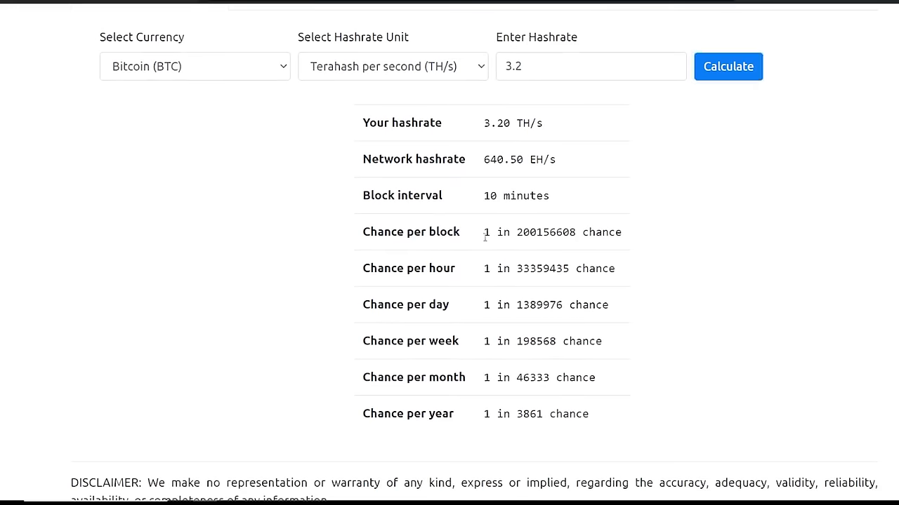
left_click_drag(483, 236, 576, 232)
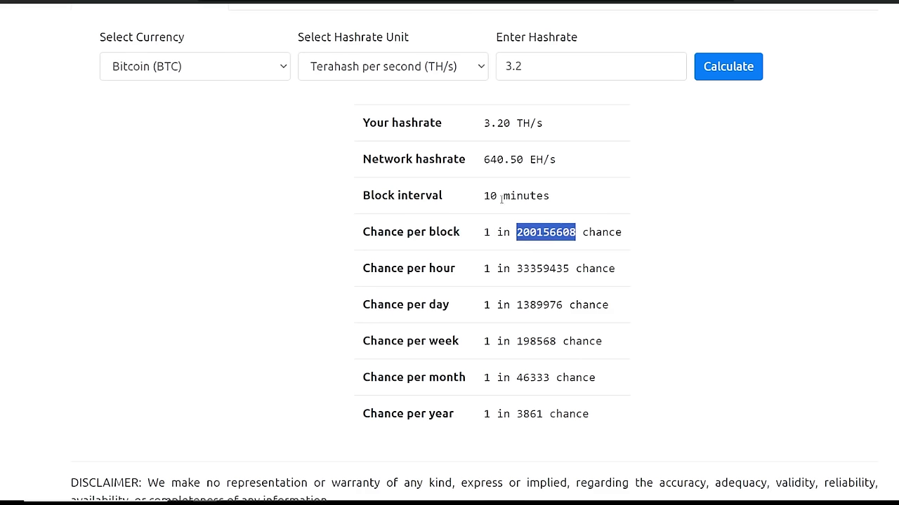
left_click_drag(482, 199, 561, 204)
left_click(523, 243)
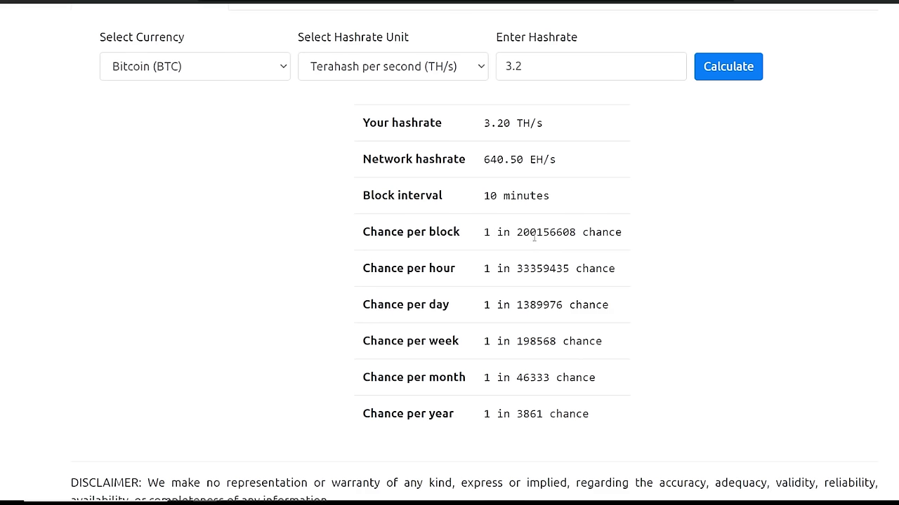
Highlight the hourly, daily, weekly and monthly odds, ending at 1 in 3861 per year.
left_click_drag(515, 269, 572, 280)
left_click_drag(490, 304, 563, 305)
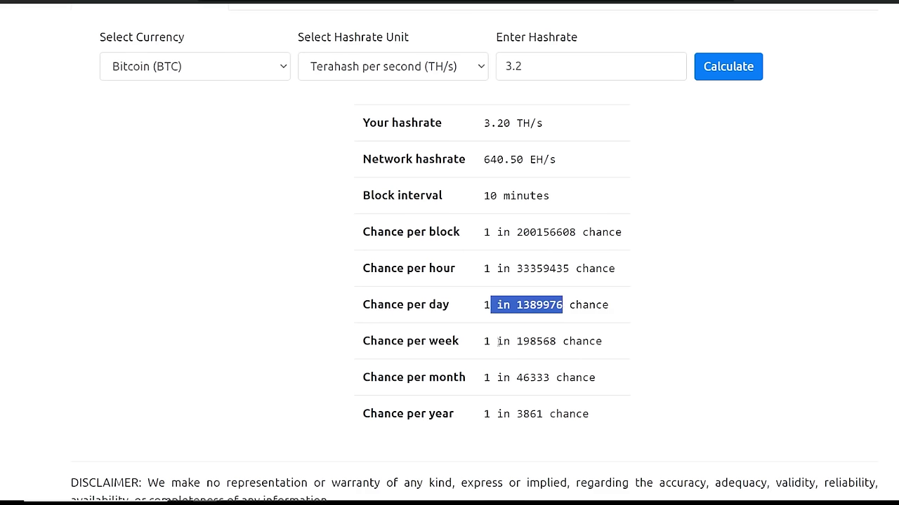
left_click_drag(499, 342, 566, 344)
left_click_drag(511, 391, 566, 392)
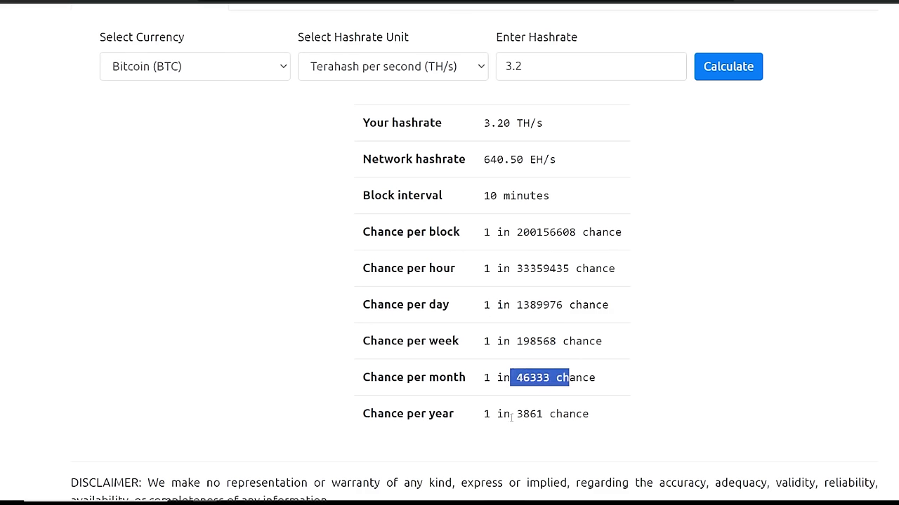
left_click_drag(482, 415, 598, 409)
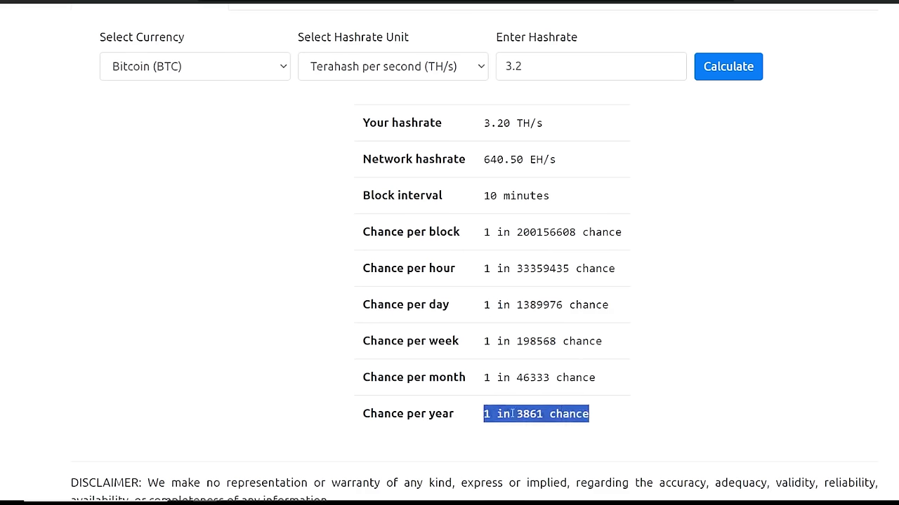
left_click(573, 414)
Switch the currency to Bitcoin Cash (BCH) and recalculate the 3.2 TH/s odds.
left_click(231, 70)
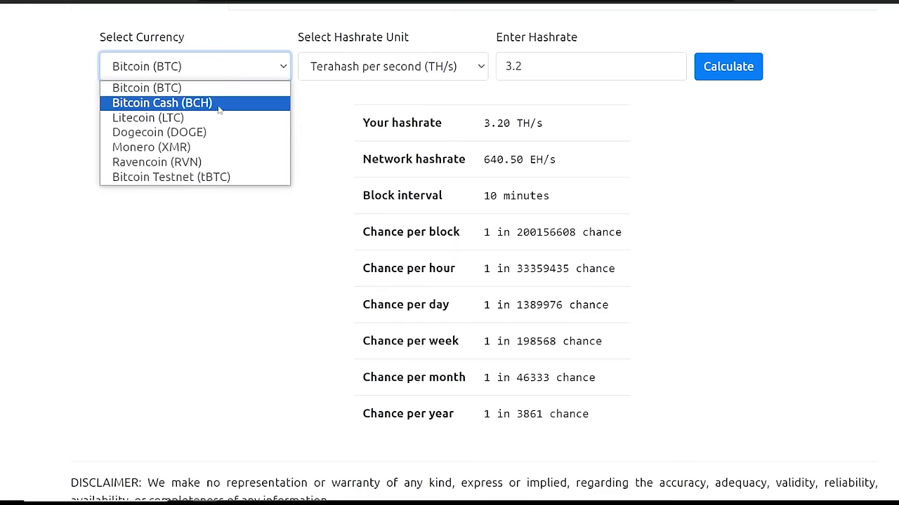
left_click(212, 104)
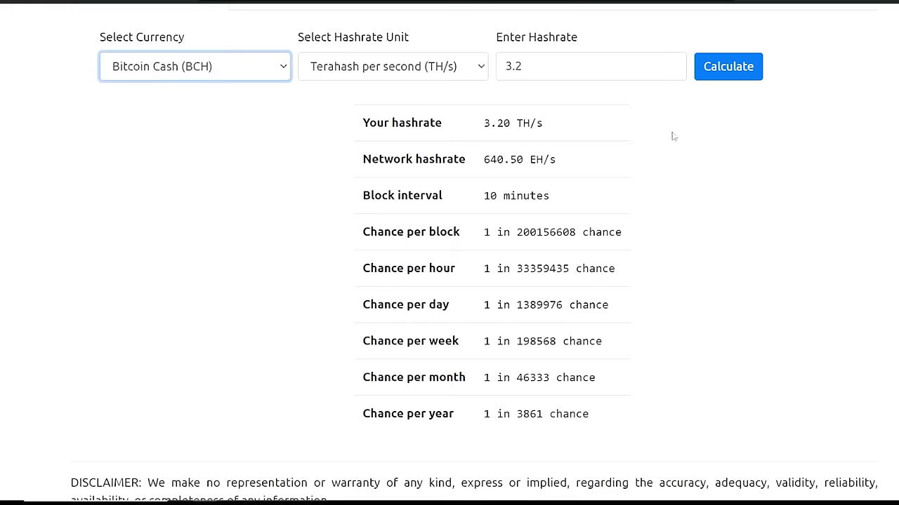
left_click(747, 75)
Highlight the BCH results: 1 in 1171875 per block and 1 in 23 per year.
left_click_drag(580, 237, 404, 236)
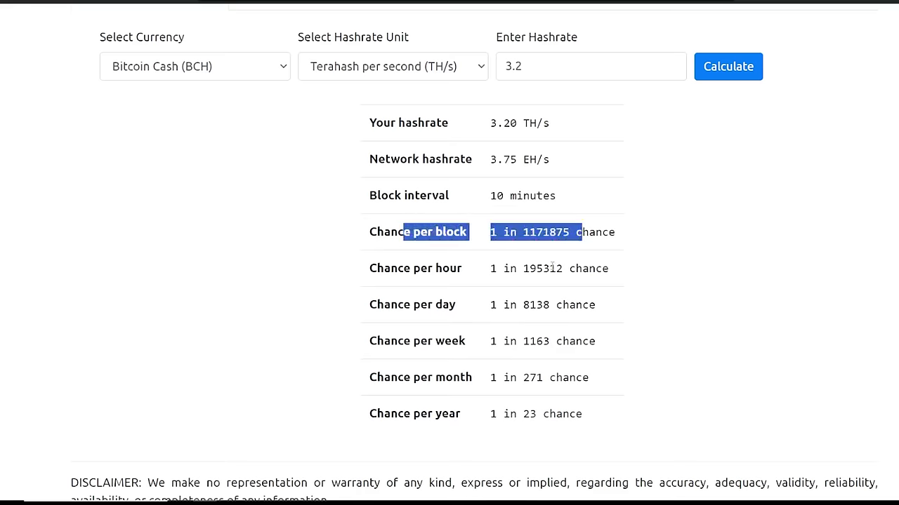
left_click(553, 267)
left_click_drag(575, 241, 434, 233)
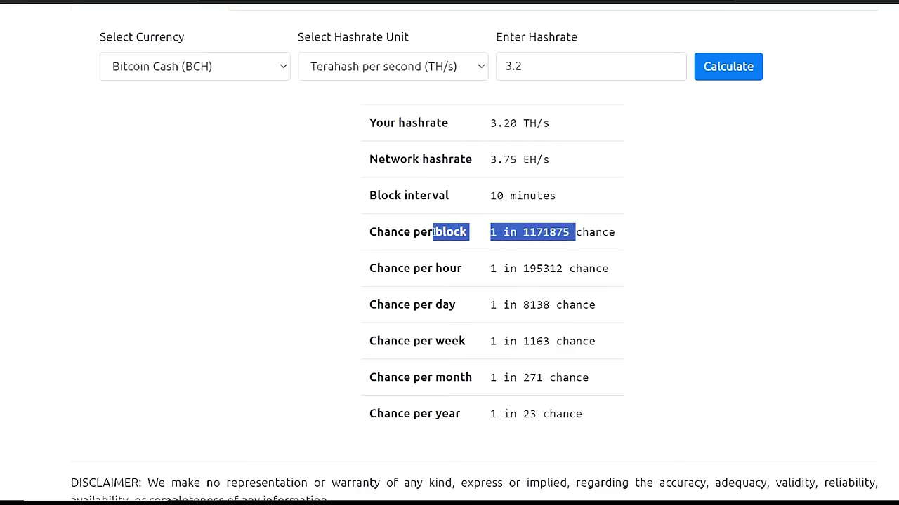
left_click(536, 248)
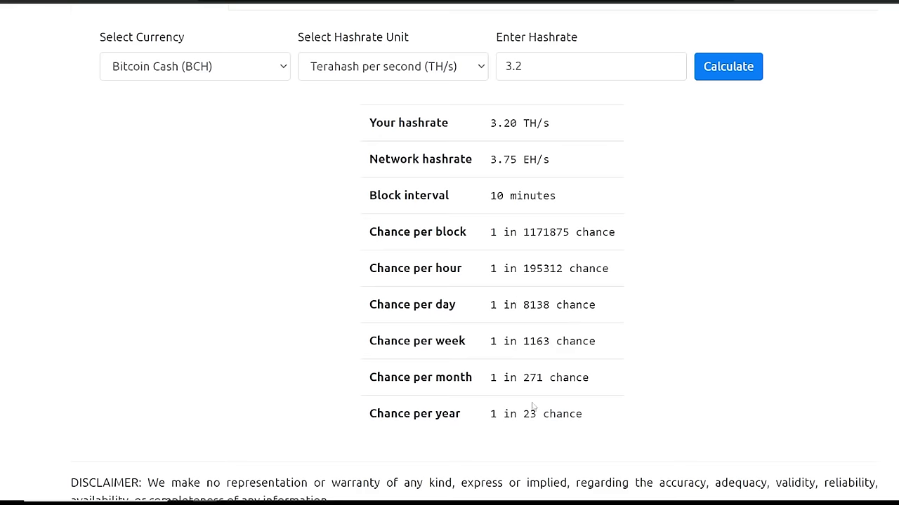
left_click_drag(369, 413, 594, 417)
left_click(447, 265)
left_click_drag(407, 232, 574, 245)
left_click_drag(523, 233, 572, 237)
left_click(515, 233)
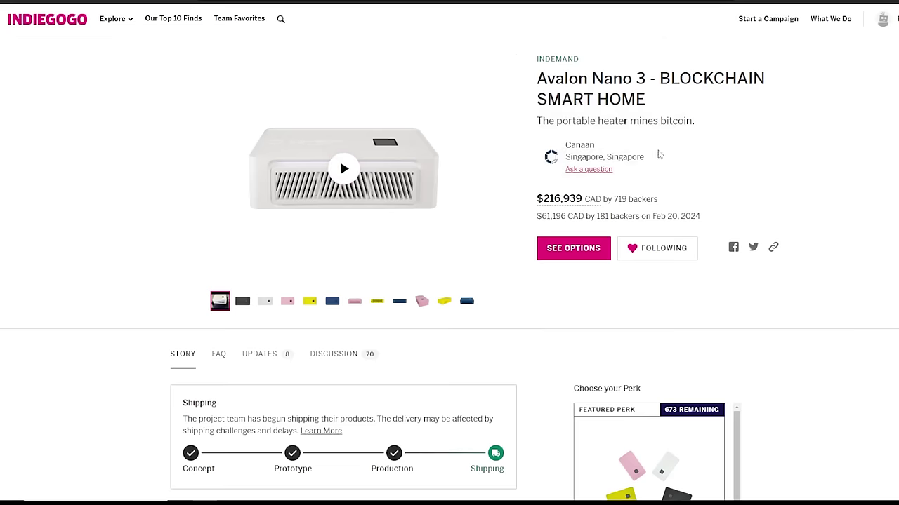
Zoom and scroll the BCH pool rankings, then go to the Avalon Nano 3 Mineshop page.
scroll(634, 260, "down", 4)
scroll(666, 297, "down", 1)
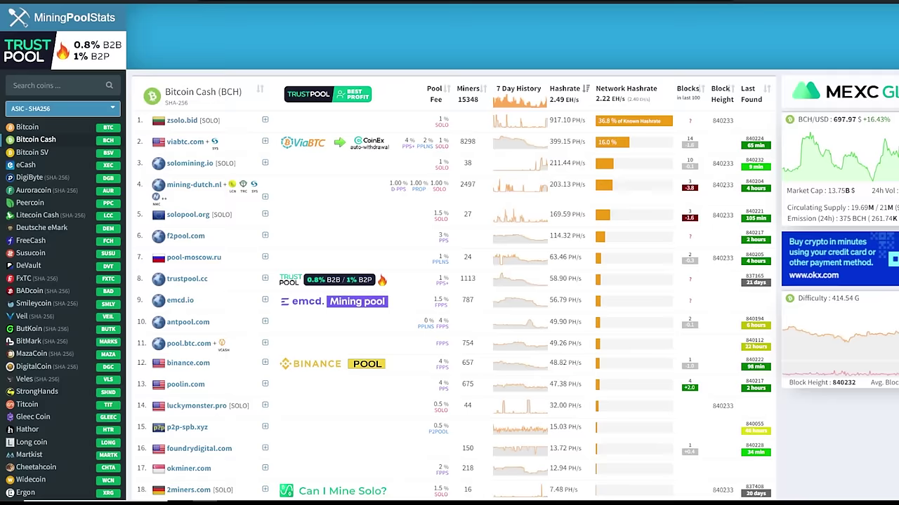
key("ctrl+plus")
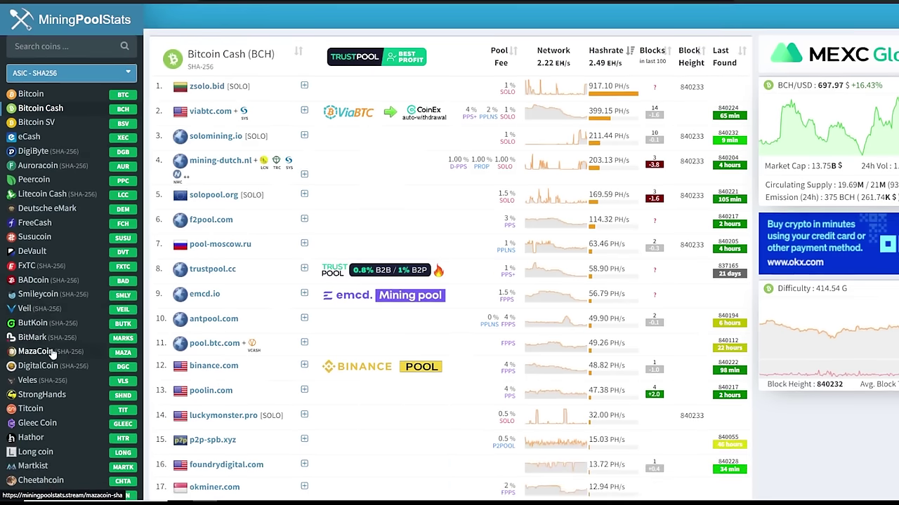
scroll(56, 351, "down", 1)
scroll(61, 349, "up", 1)
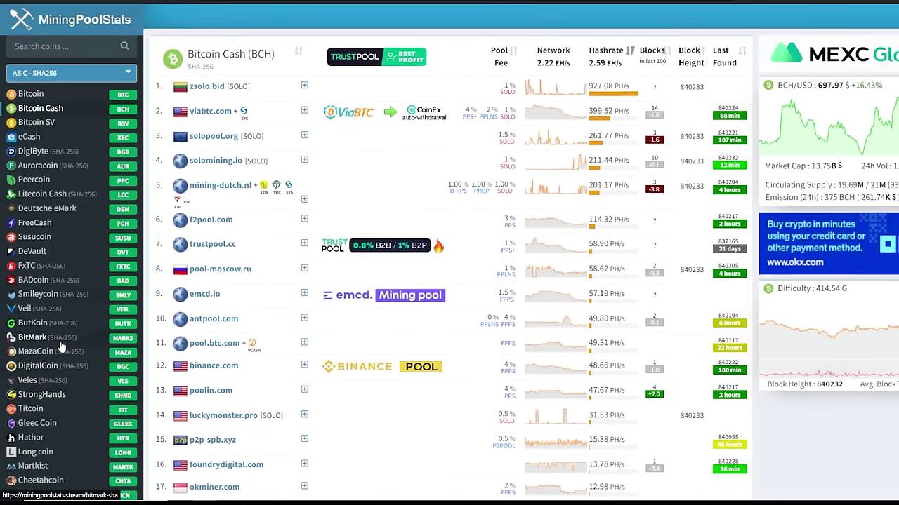
scroll(49, 362, "down", 2)
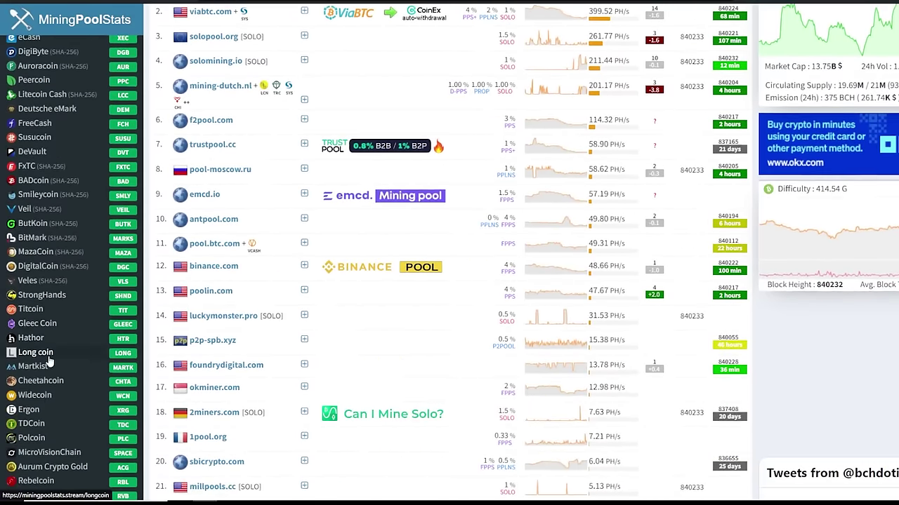
scroll(49, 361, "up", 2)
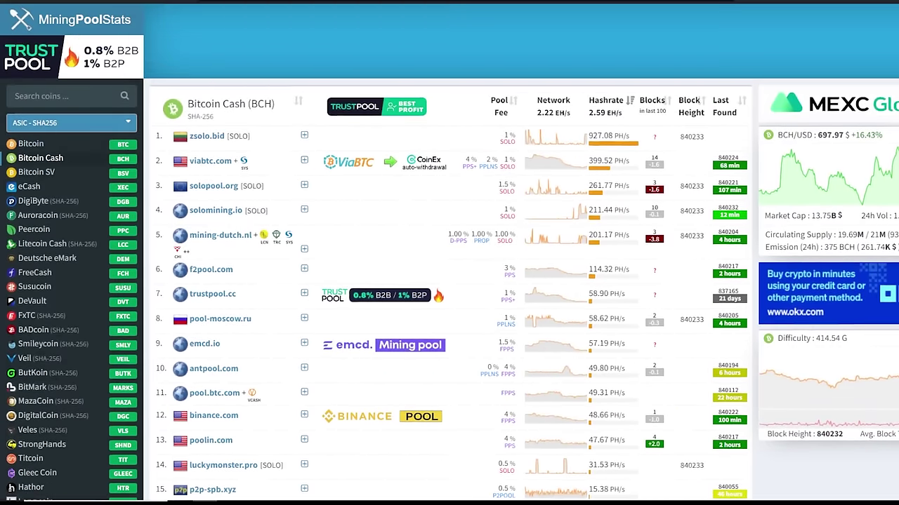
left_click(203, 2)
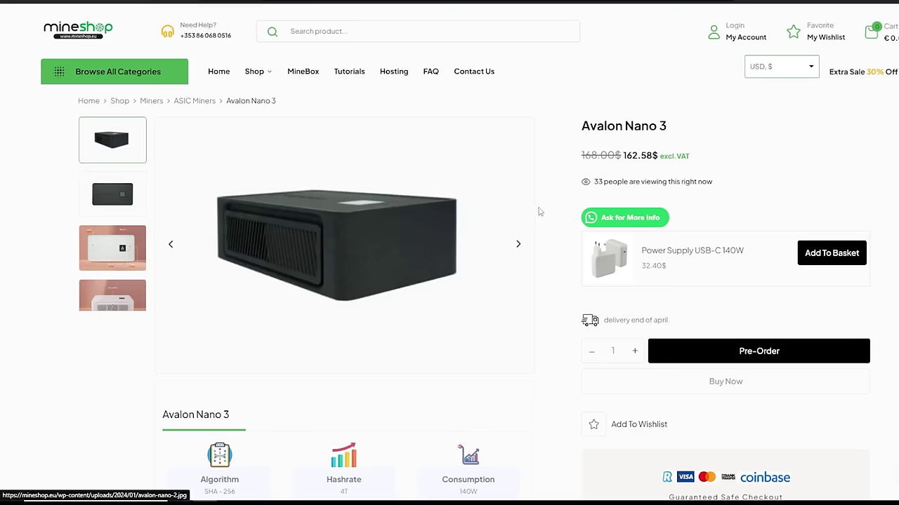
Show the labelled Avalon Nano 3 photo, then return to the miner's pool configuration page.
left_click(137, 253)
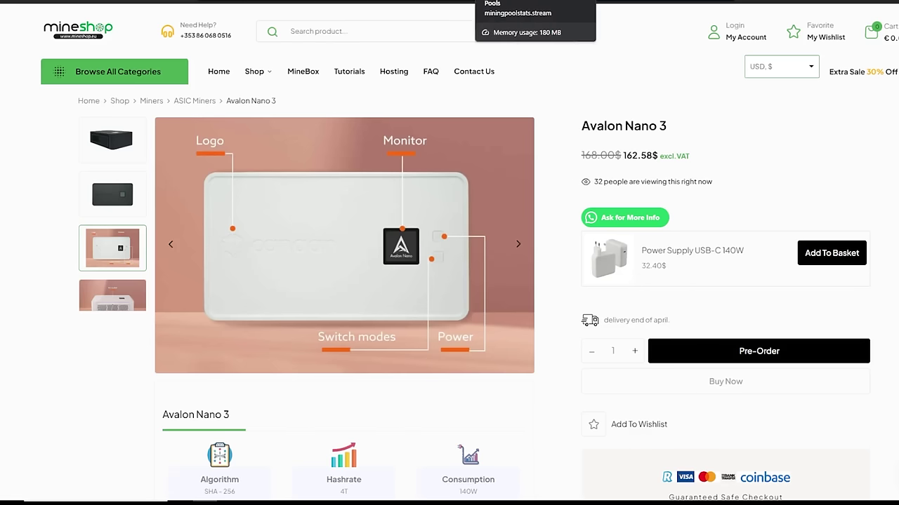
left_click(519, 1)
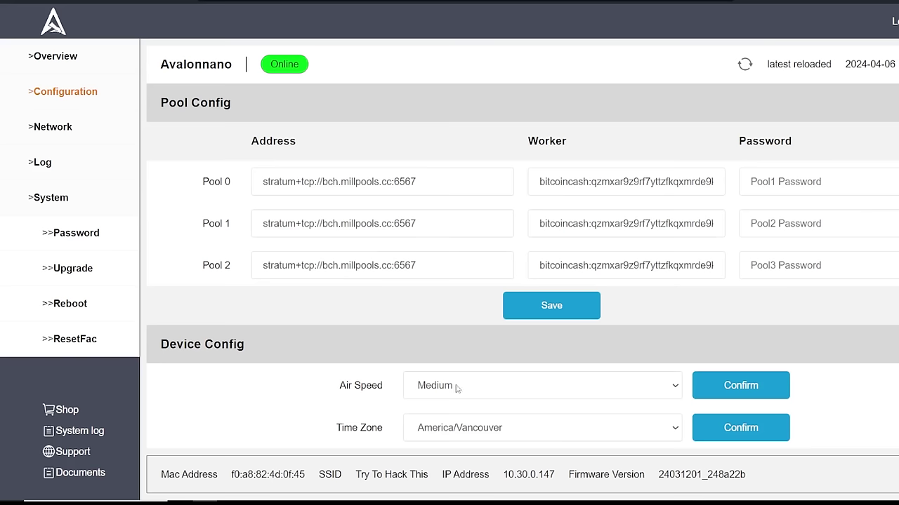
Keep Air Speed at Medium and browse the Network, Log and Upgrade pages before returning to Overview.
left_click(460, 387)
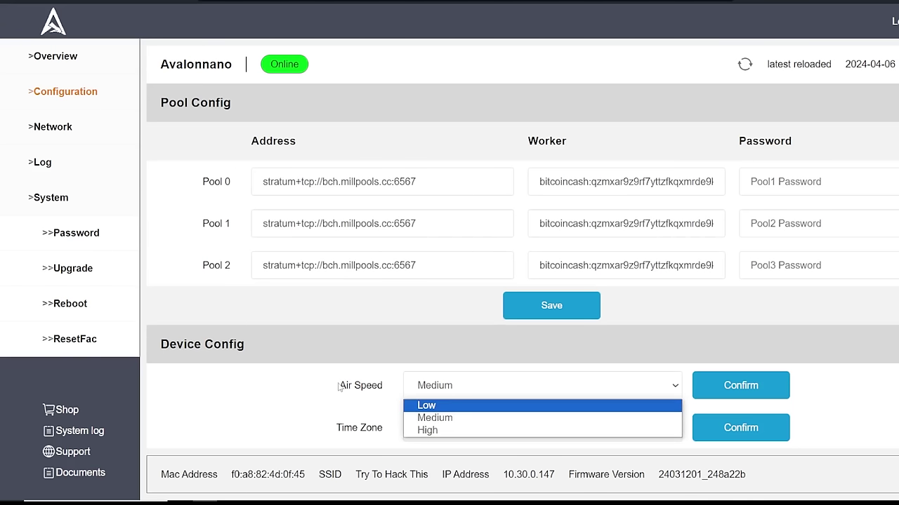
left_click(458, 415)
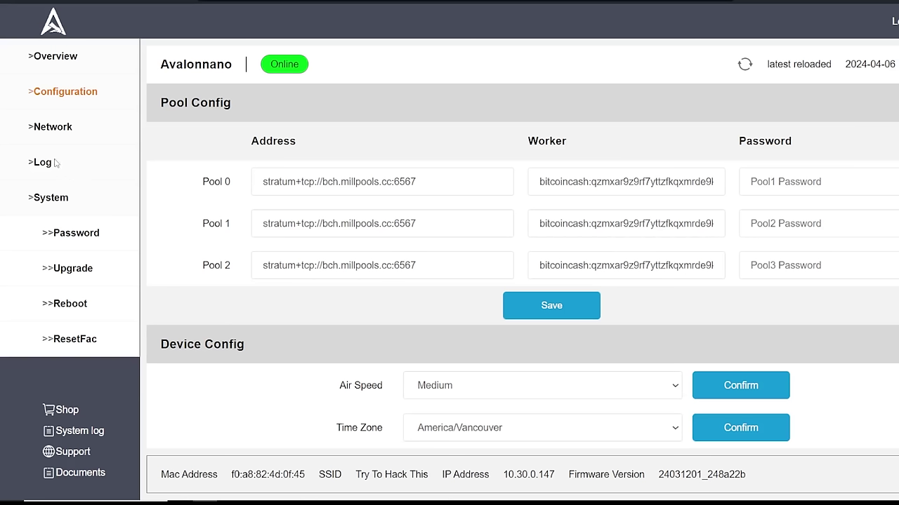
left_click(61, 131)
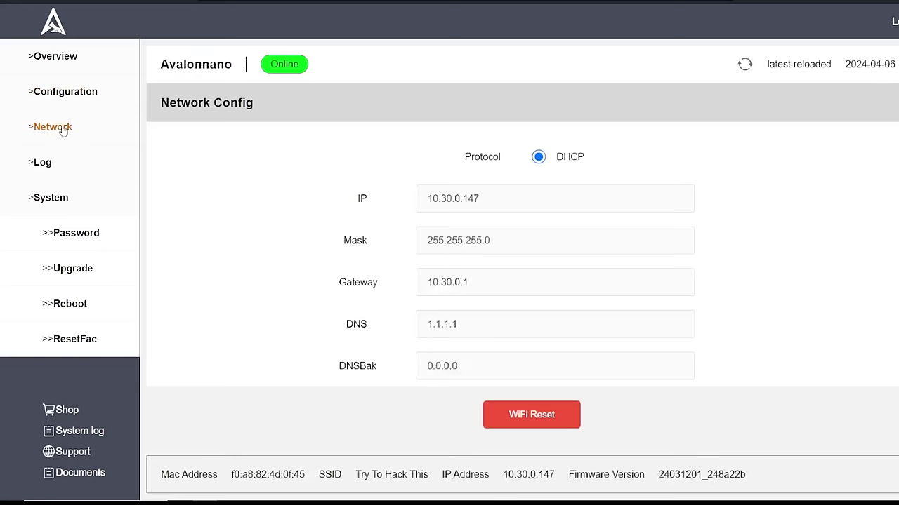
left_click(46, 164)
left_click_drag(731, 342, 342, 162)
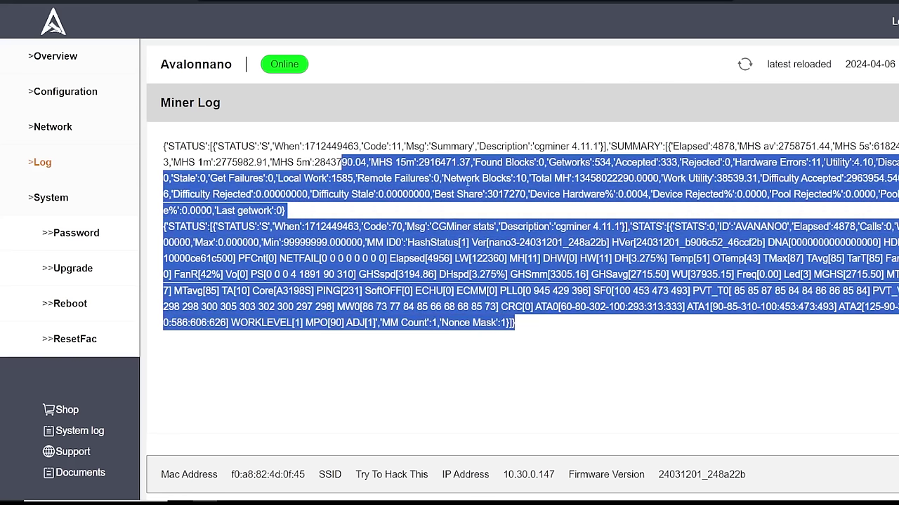
left_click(79, 274)
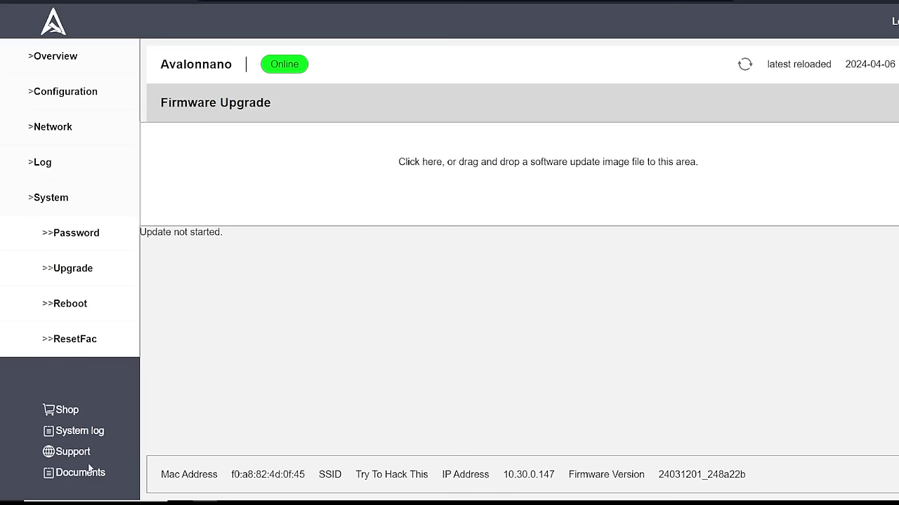
left_click(55, 64)
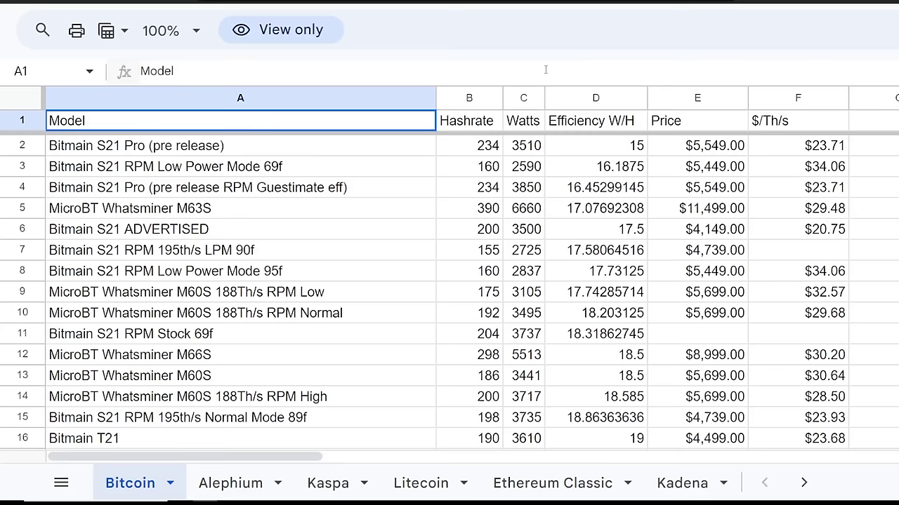
Compare Avalon Nano 3 High Mode's $32.50 with Medium Mode's $40.63 per Th/s.
scroll(391, 201, "down", 12)
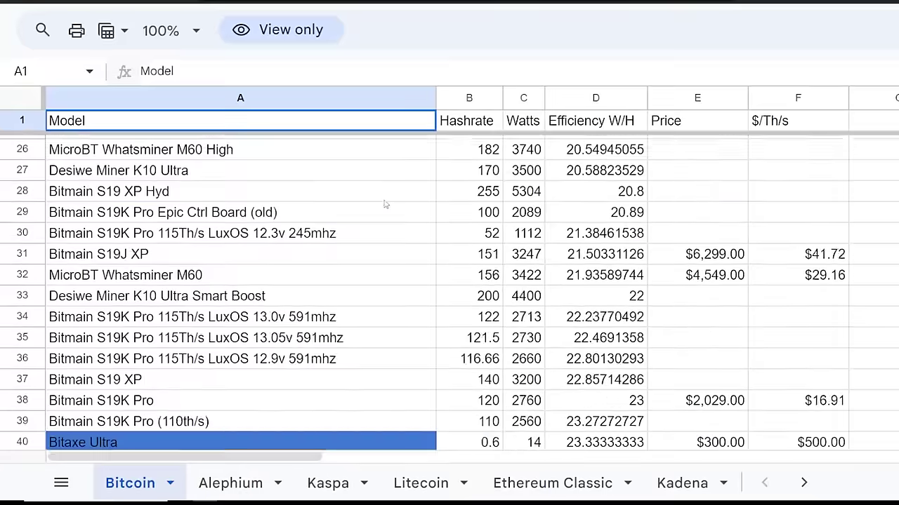
scroll(480, 201, "down", 9)
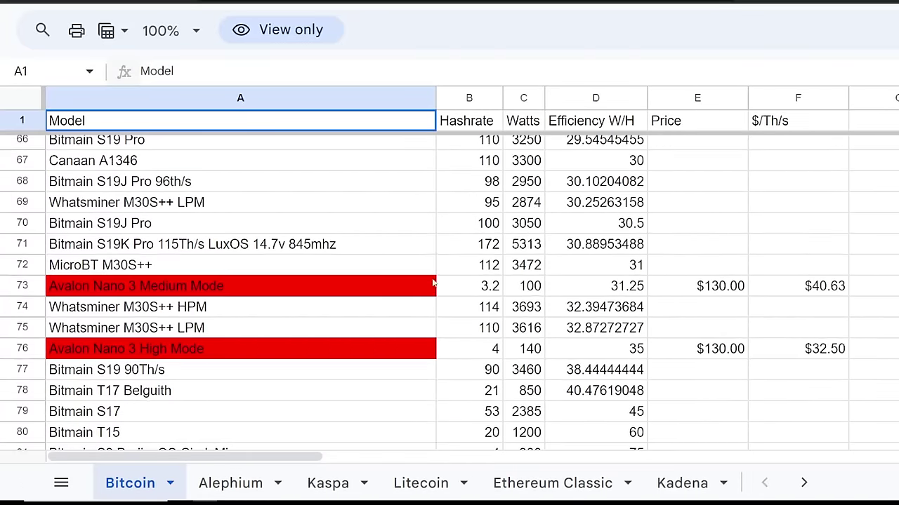
left_click(816, 355)
left_click(816, 289)
left_click(346, 359)
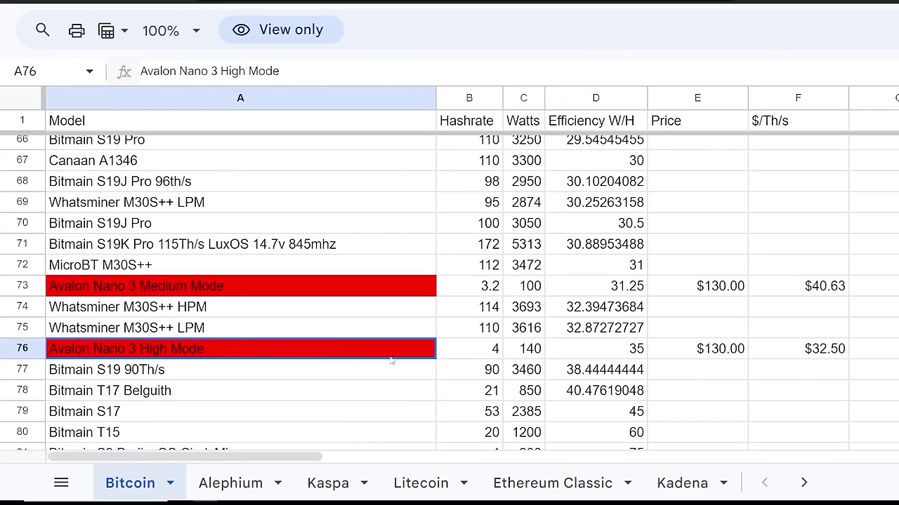
scroll(610, 352, "up", 19)
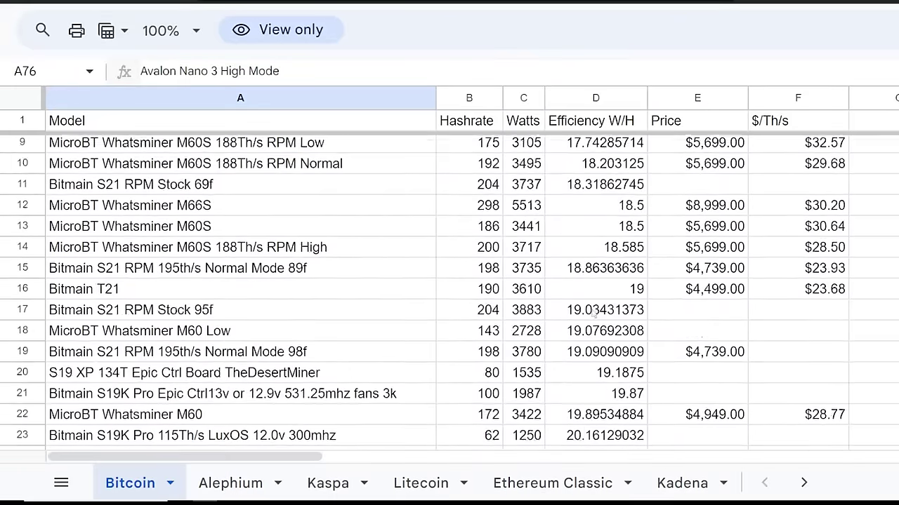
scroll(593, 314, "down", 20)
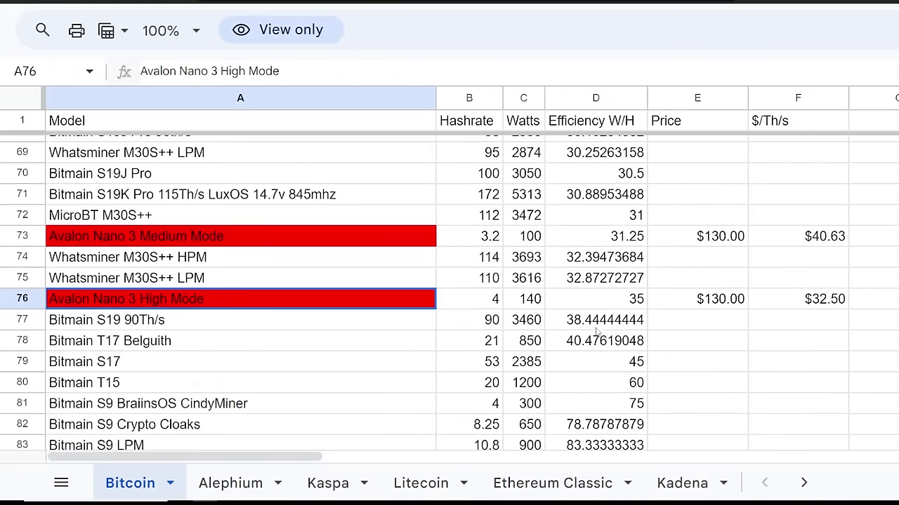
Inspect efficiency formulas in rows 75–77, comparing Whatsminer M30S++ LPM, Nano 3 and Bitmain S19 90Th/s.
left_click(631, 305)
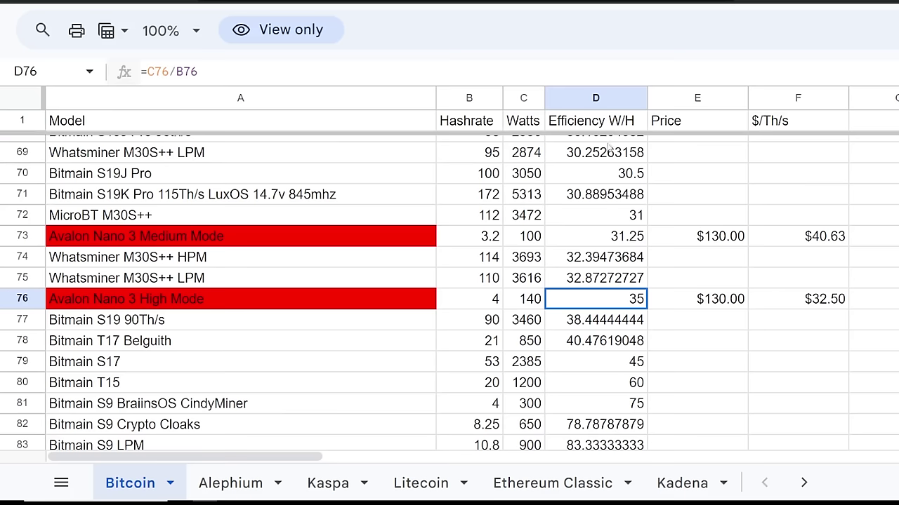
left_click(574, 284)
left_click(245, 280)
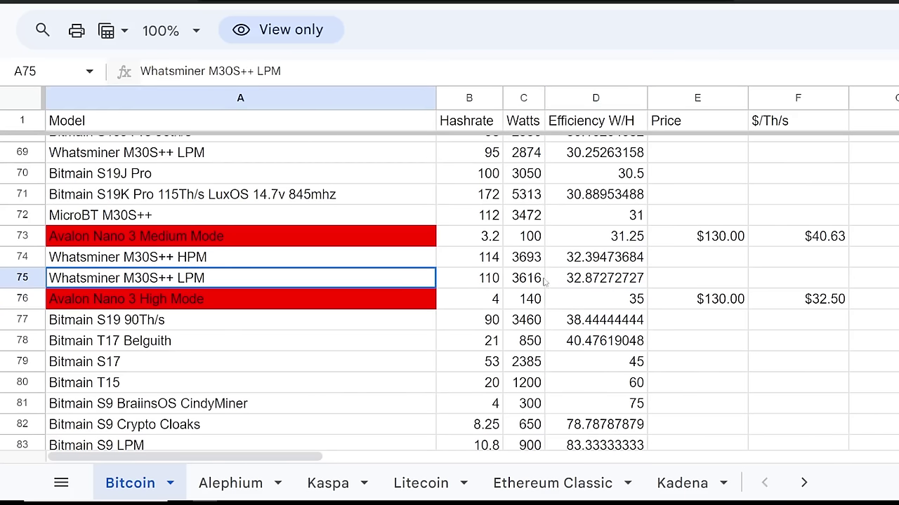
left_click(576, 285)
left_click(589, 301)
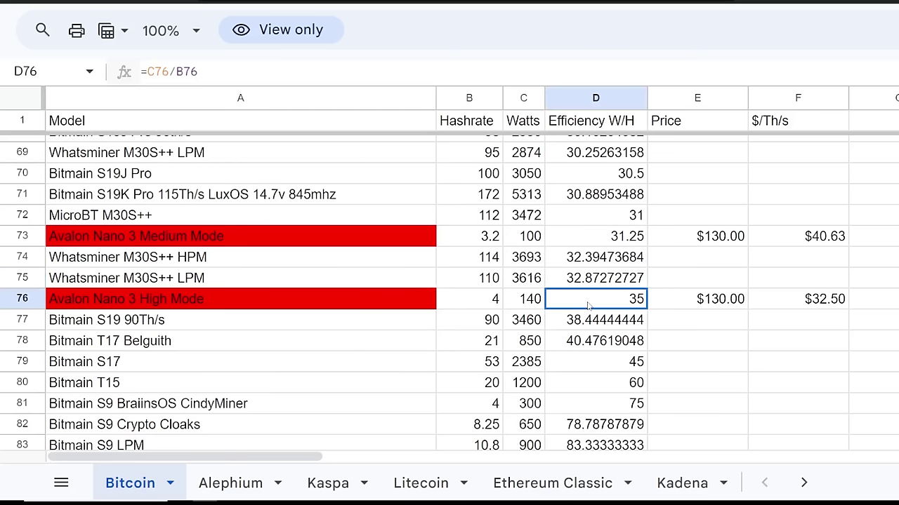
left_click(151, 324)
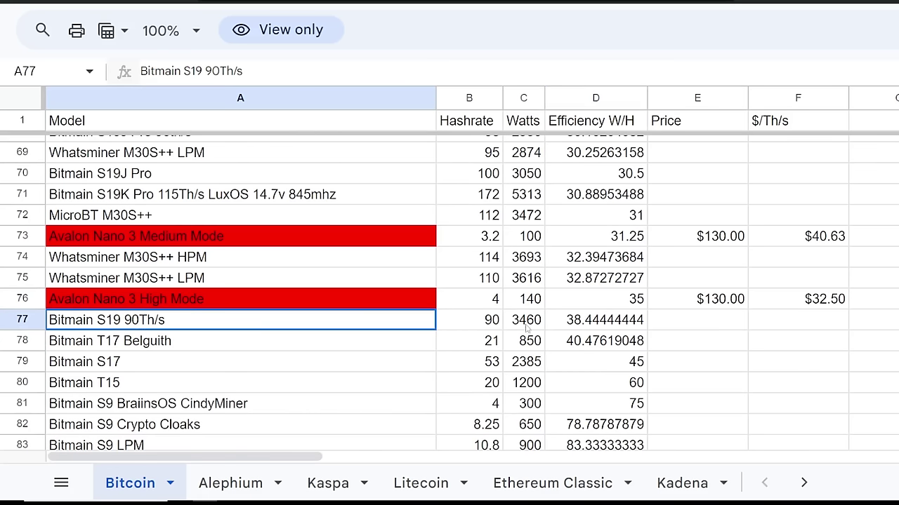
left_click(567, 326)
left_click_drag(594, 281, 287, 319)
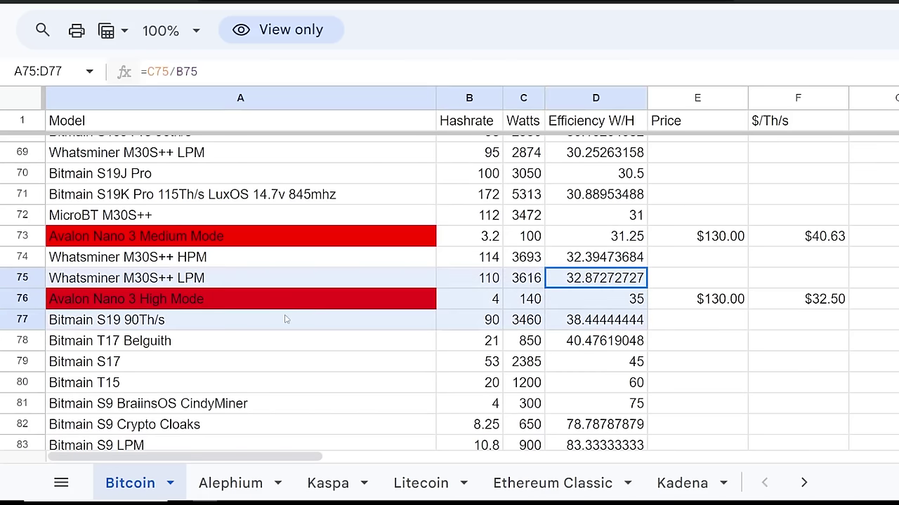
left_click(153, 324)
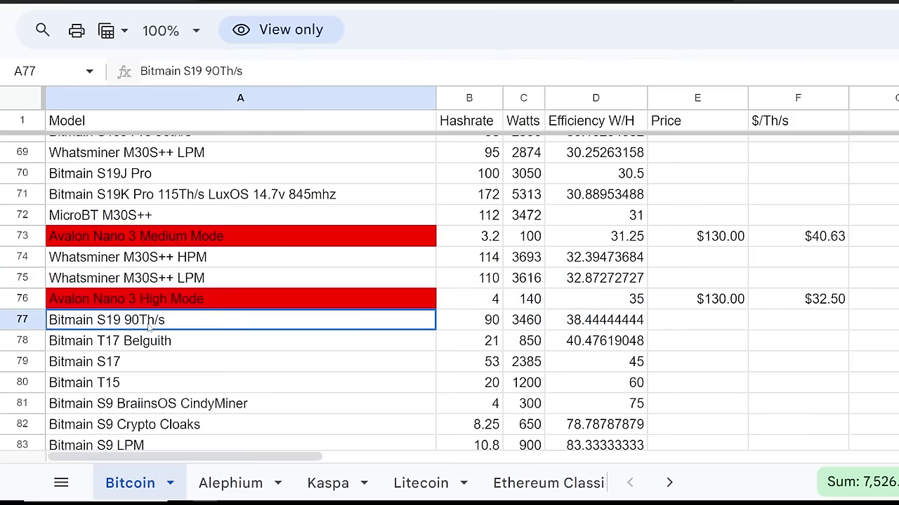
left_click(172, 284)
scroll(275, 321, "up", 1)
scroll(275, 321, "up", 2)
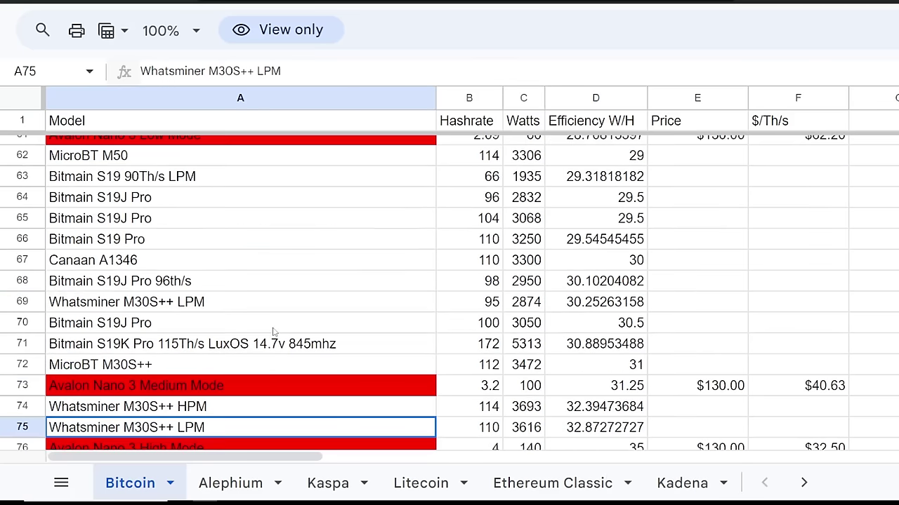
scroll(278, 344, "down", 2)
left_click(155, 289)
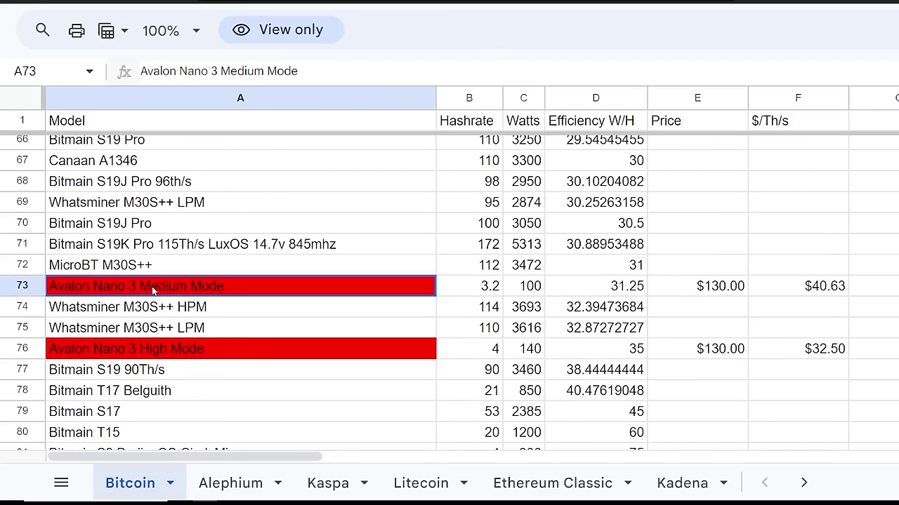
left_click(485, 299)
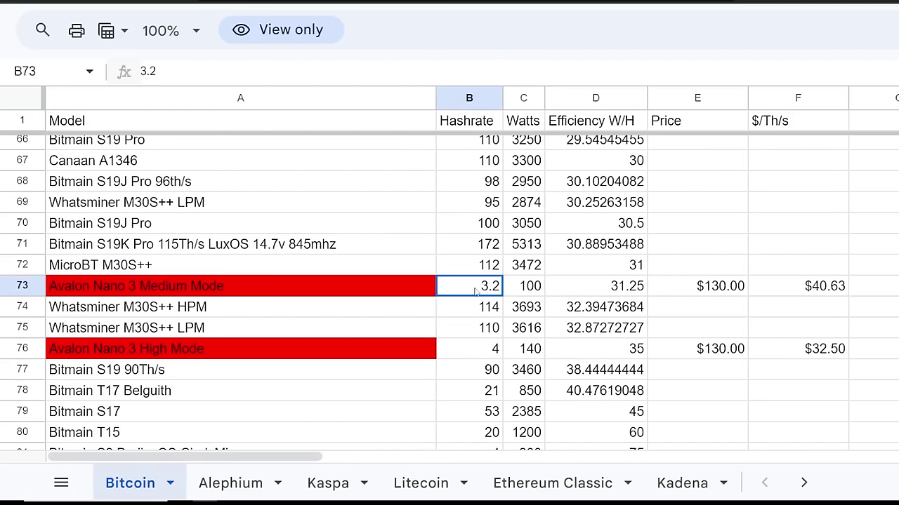
left_click(526, 292)
left_click(488, 348)
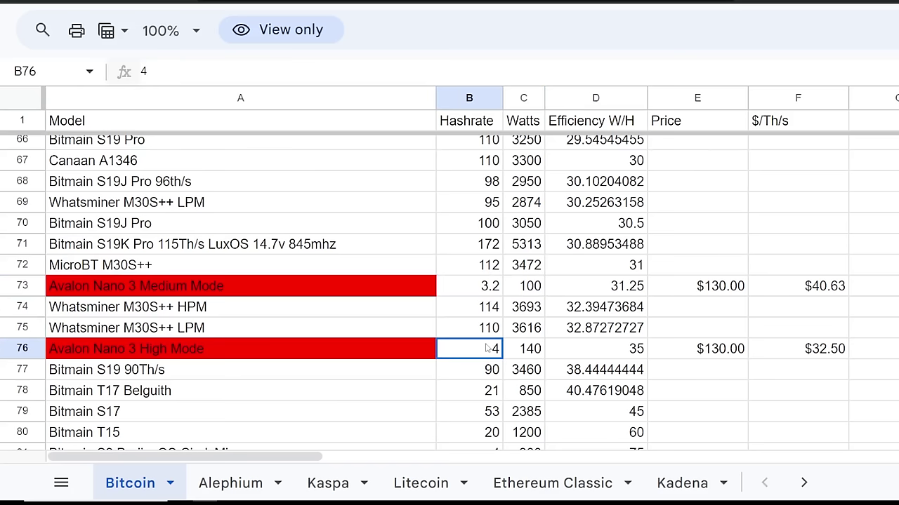
left_click(531, 355)
left_click(495, 354)
left_click(492, 294)
left_click(532, 292)
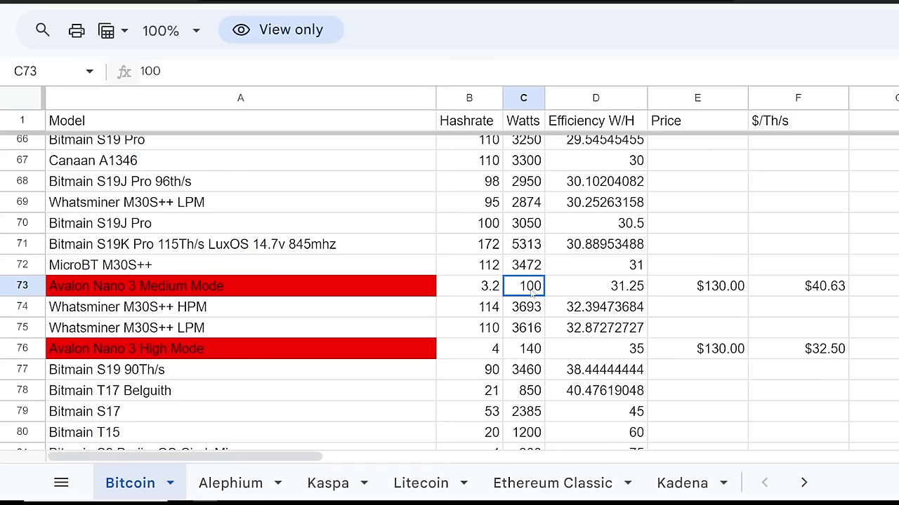
left_click(602, 293)
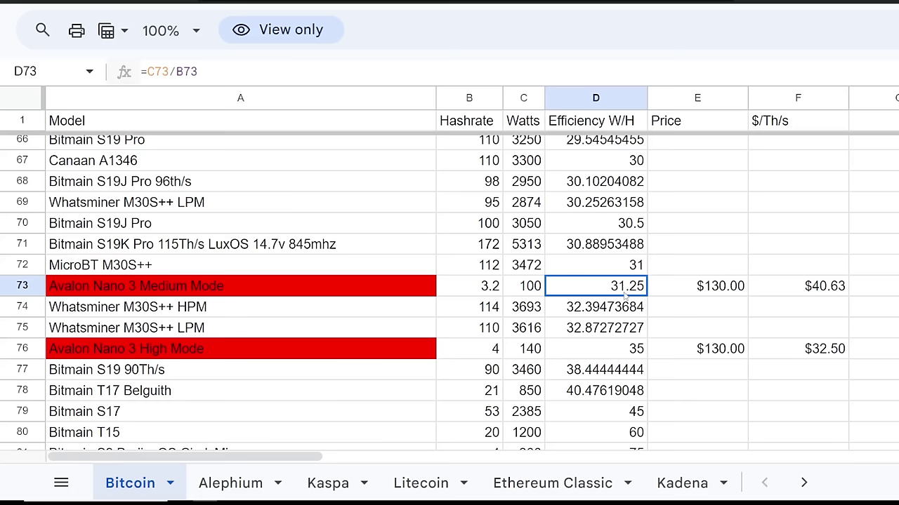
scroll(531, 321, "up", 3)
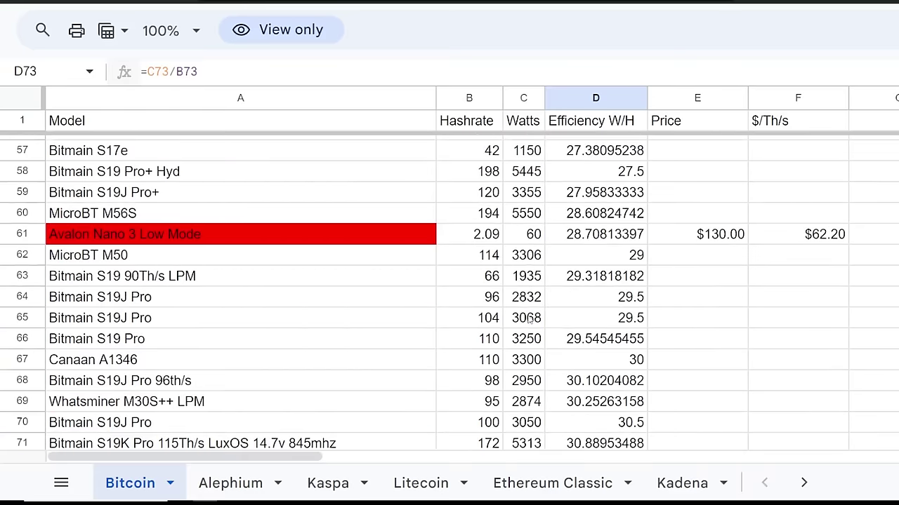
left_click(425, 235)
left_click(492, 240)
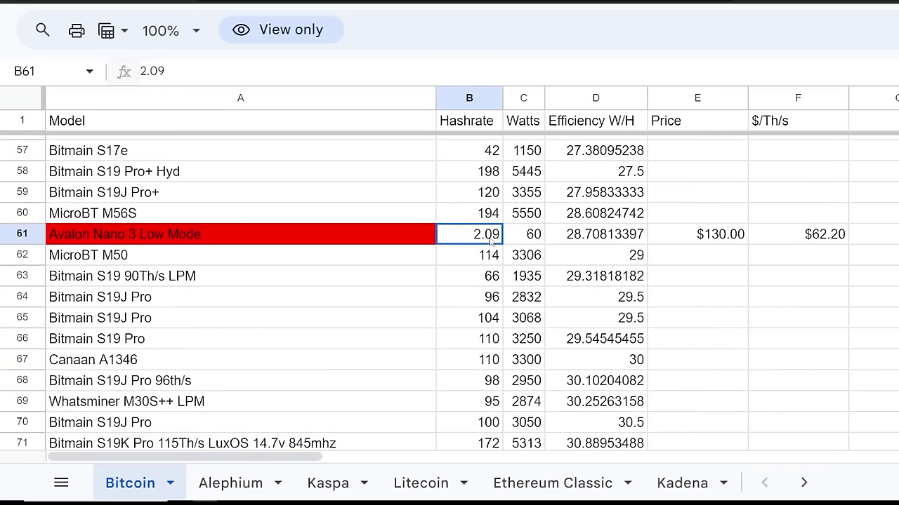
left_click(530, 239)
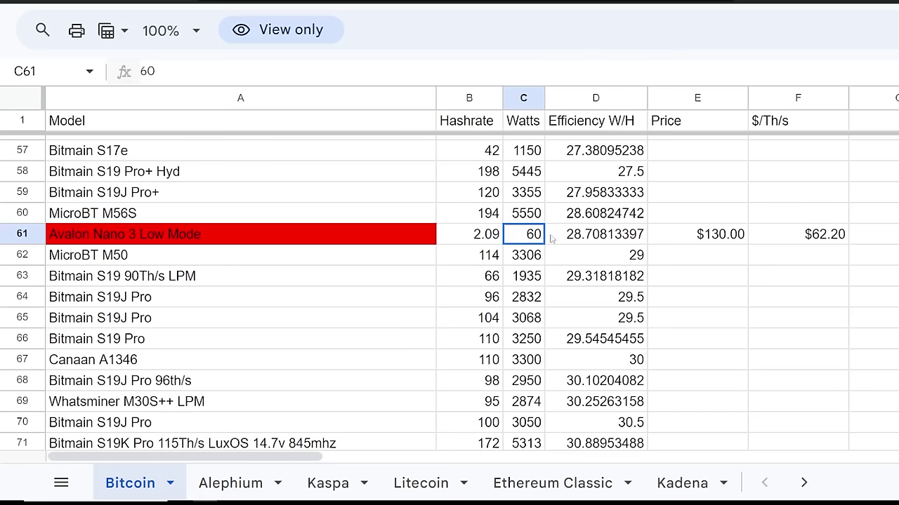
left_click(581, 240)
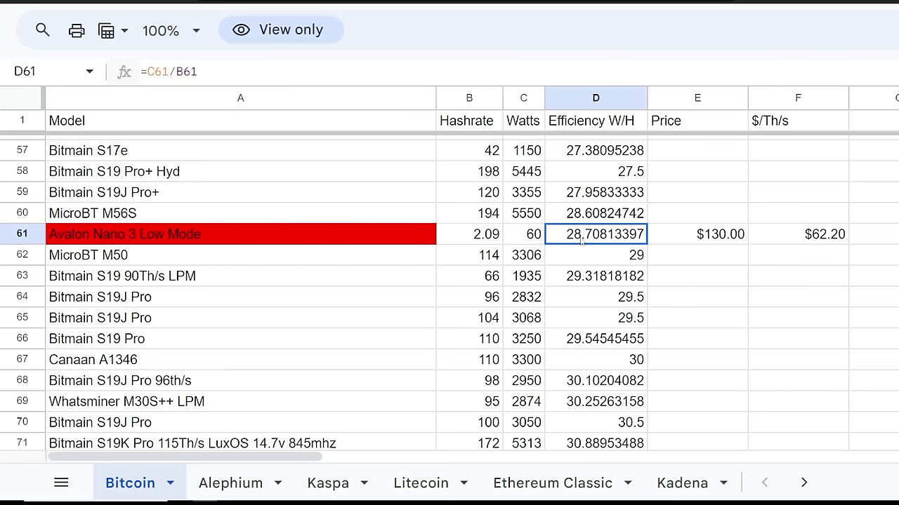
left_click(280, 260)
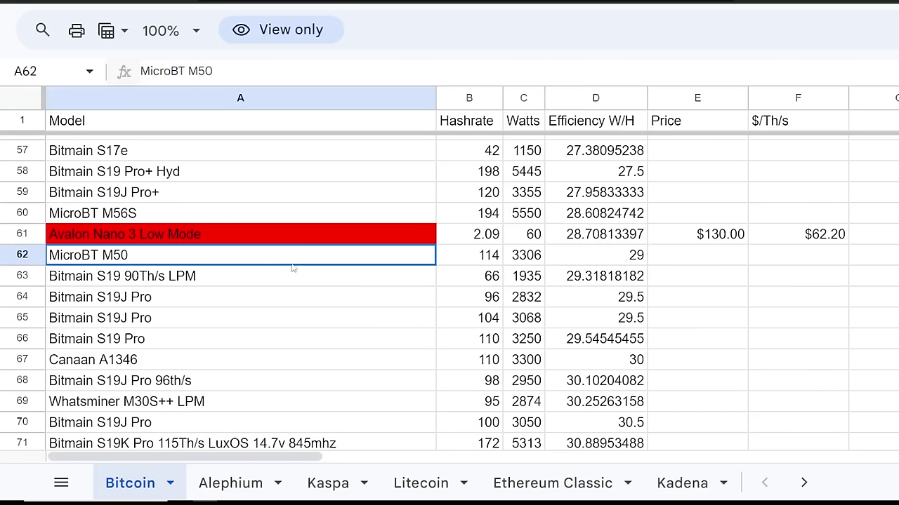
scroll(293, 268, "up", 1)
left_click(148, 268)
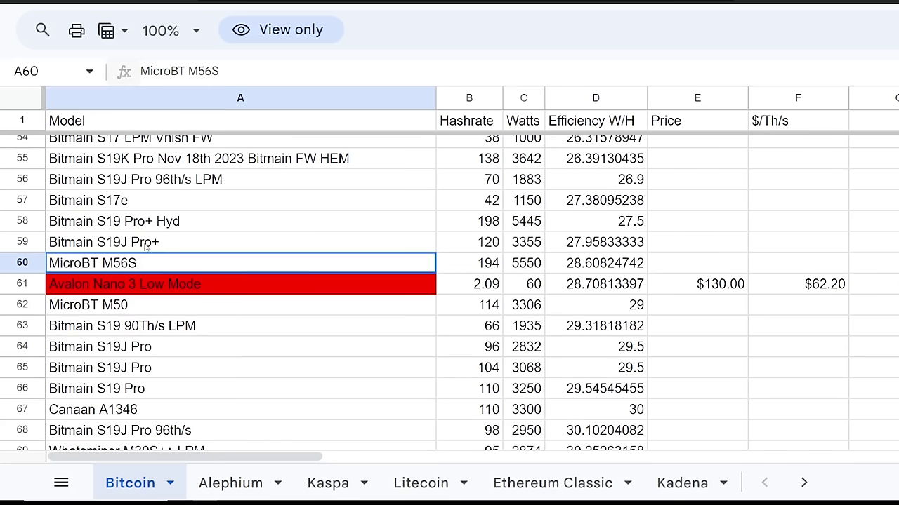
left_click(127, 245)
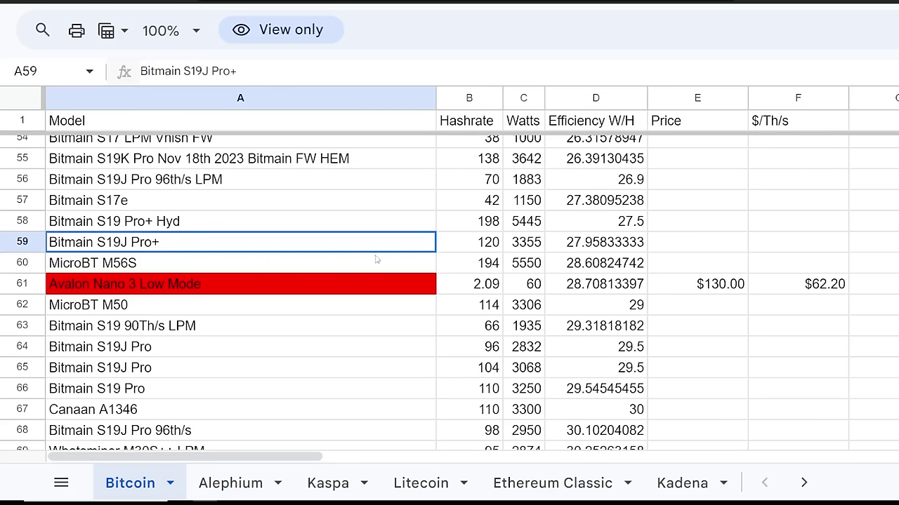
left_click_drag(568, 246, 339, 332)
scroll(336, 332, "up", 3)
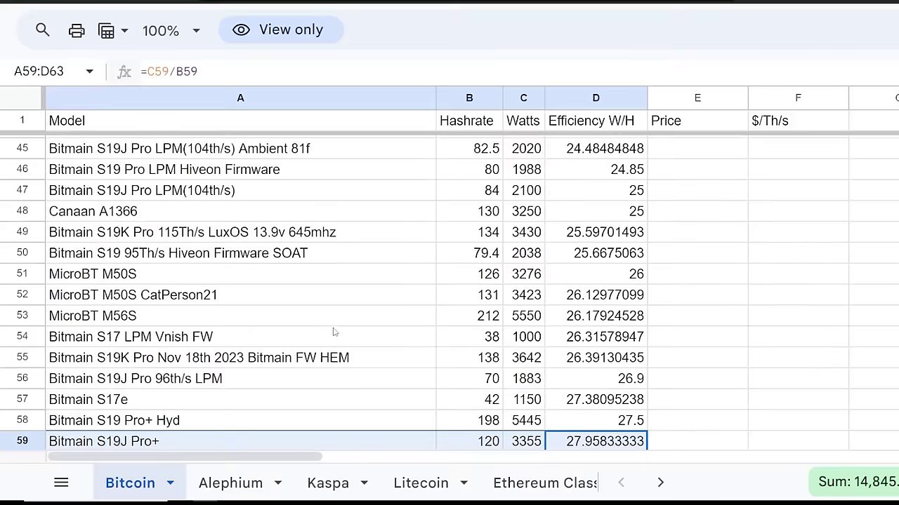
left_click(328, 324)
scroll(328, 333, "up", 13)
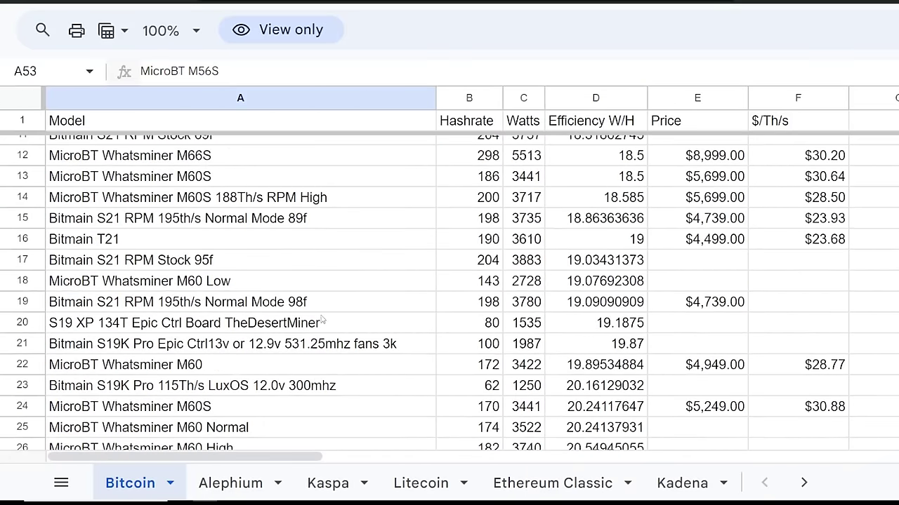
left_click_drag(181, 149, 627, 204)
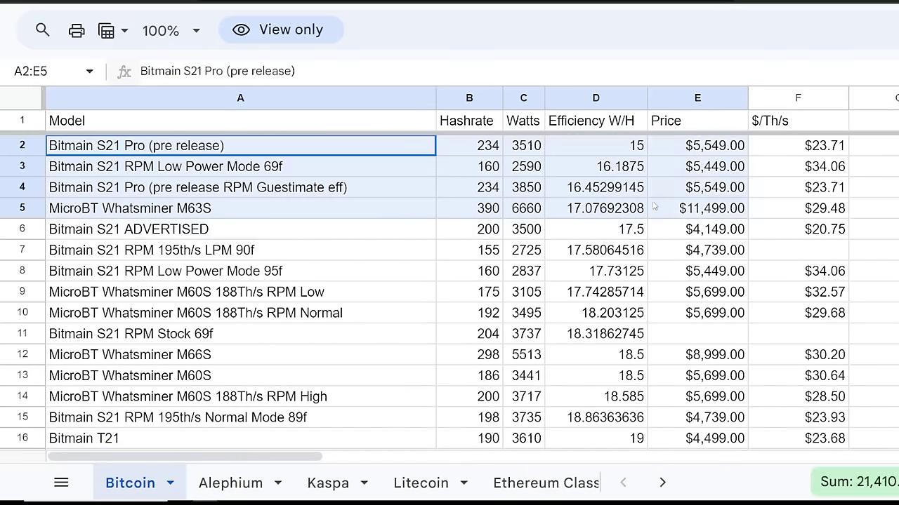
left_click(628, 147)
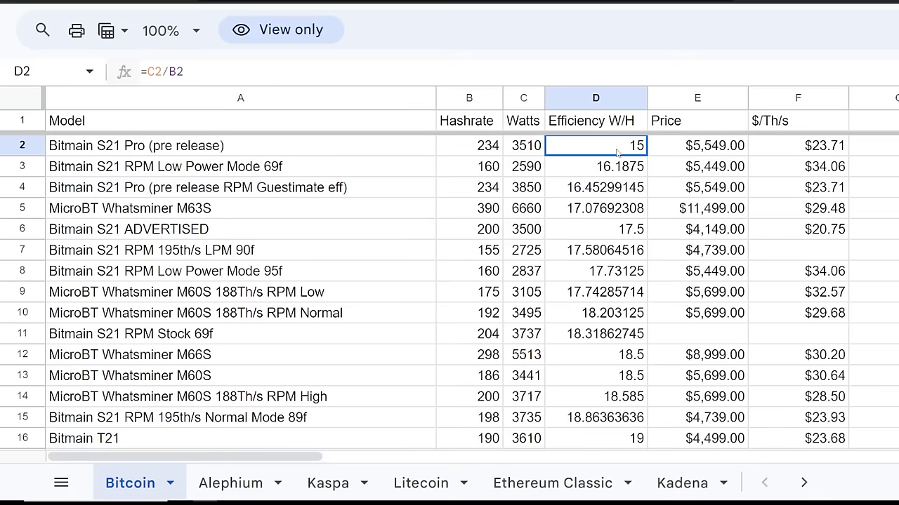
scroll(611, 168, "down", 5)
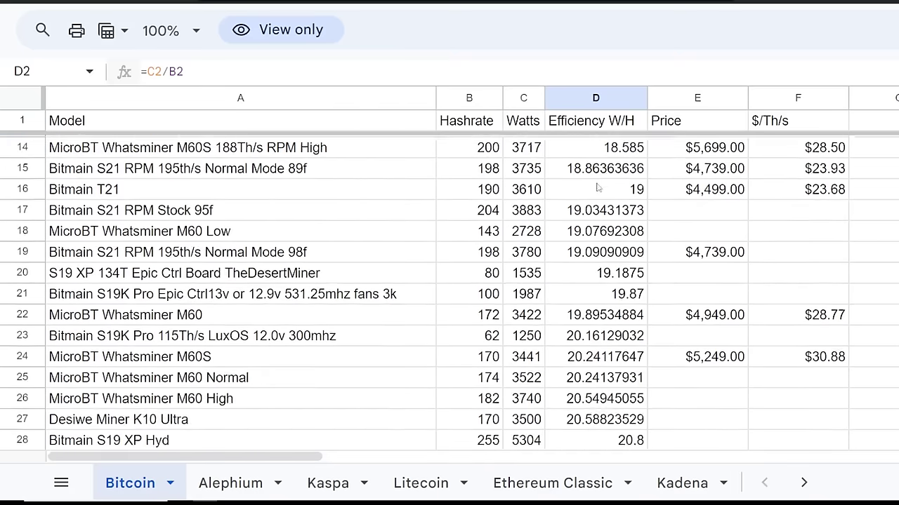
scroll(601, 184, "up", 1)
scroll(602, 184, "up", 4)
left_click_drag(307, 149, 406, 384)
left_click(558, 333)
scroll(582, 306, "down", 6)
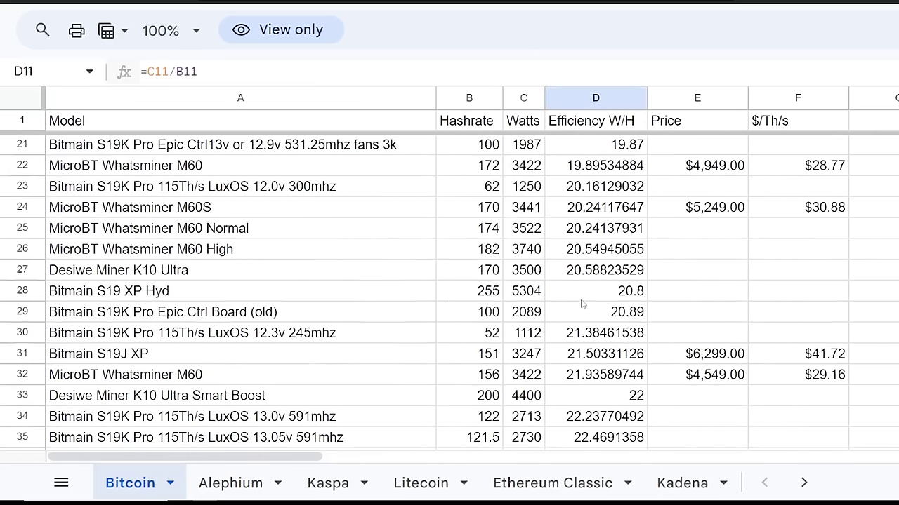
left_click_drag(523, 229, 526, 357)
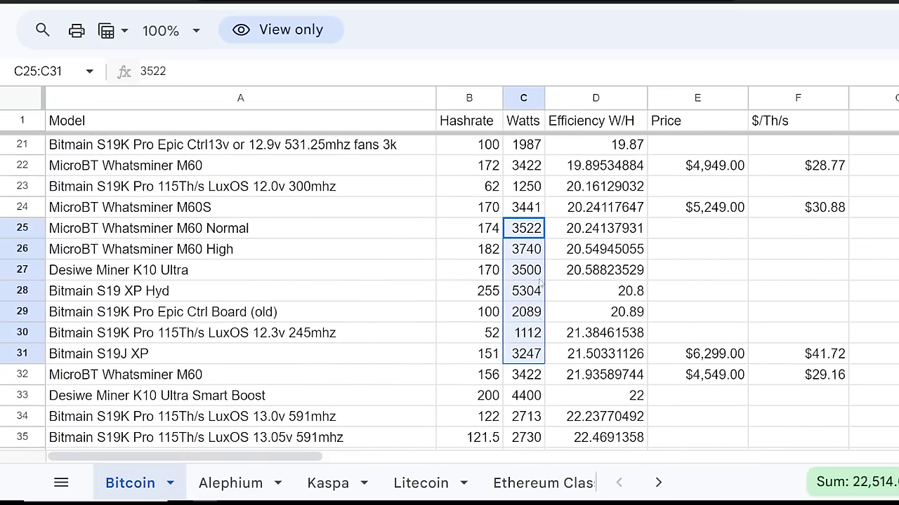
left_click(527, 252)
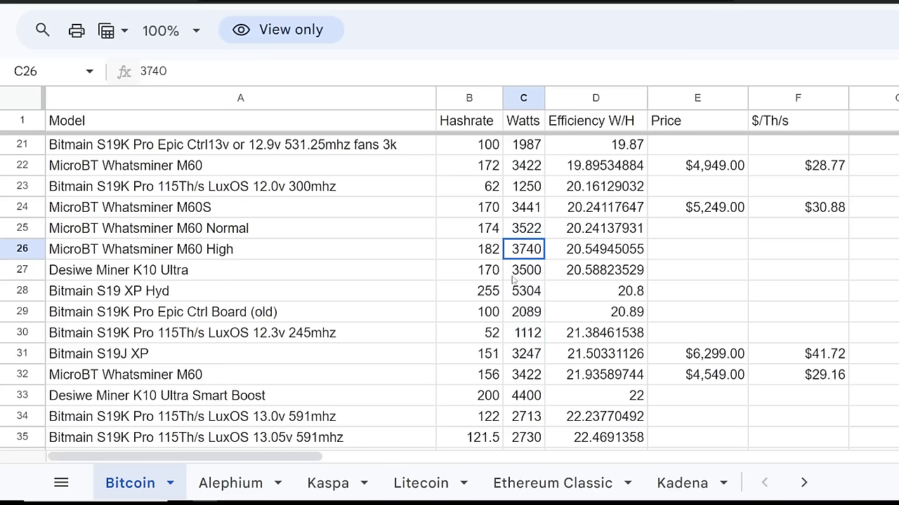
left_click(340, 254)
scroll(421, 288, "down", 5)
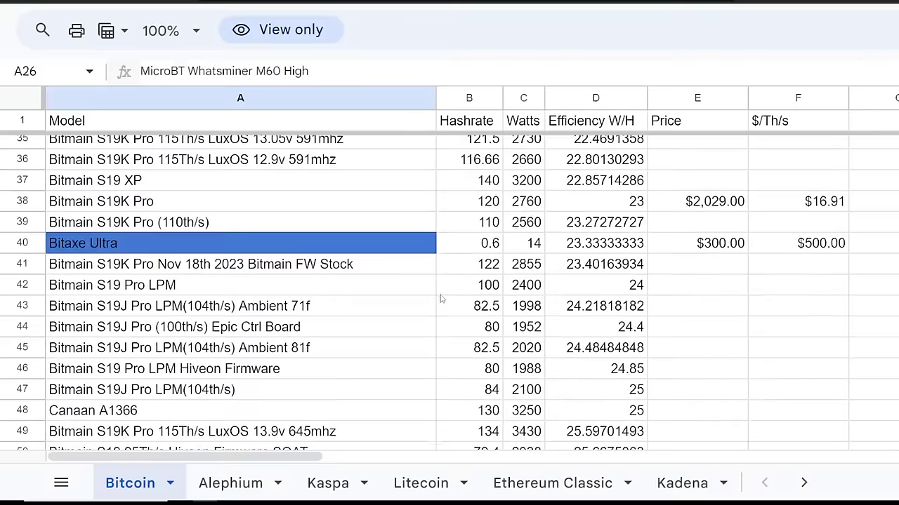
scroll(391, 276, "down", 8)
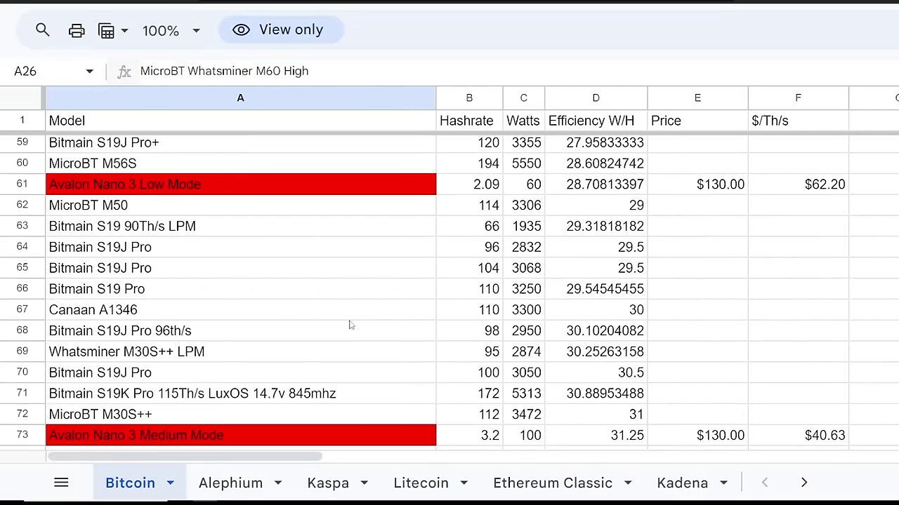
left_click(299, 191)
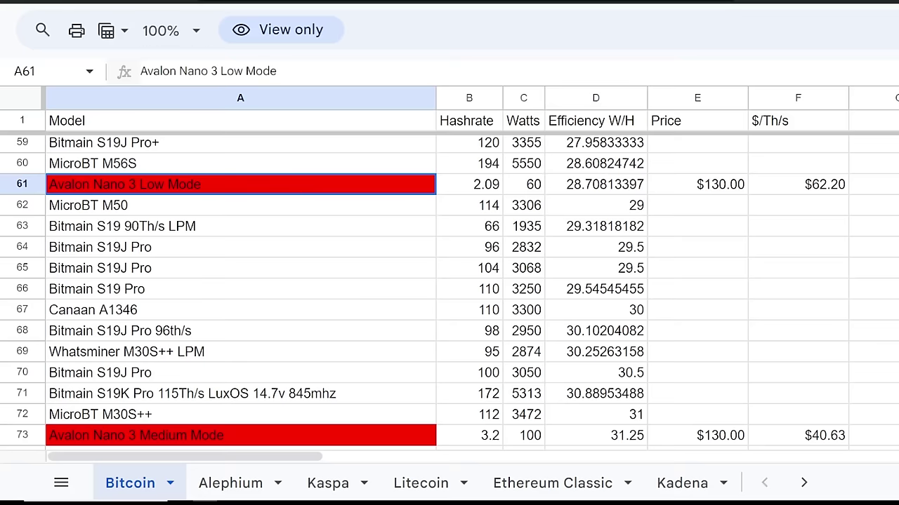
scroll(442, 231, "up", 8)
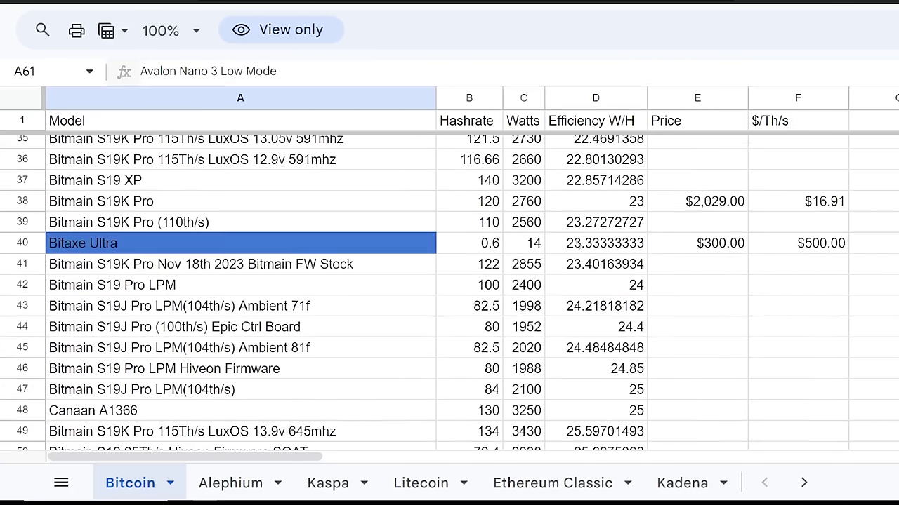
left_click_drag(588, 243, 469, 253)
Check Bitaxe Ultra's hashrate 0.6 and power 14, and how its efficiency is calculated.
left_click(327, 252)
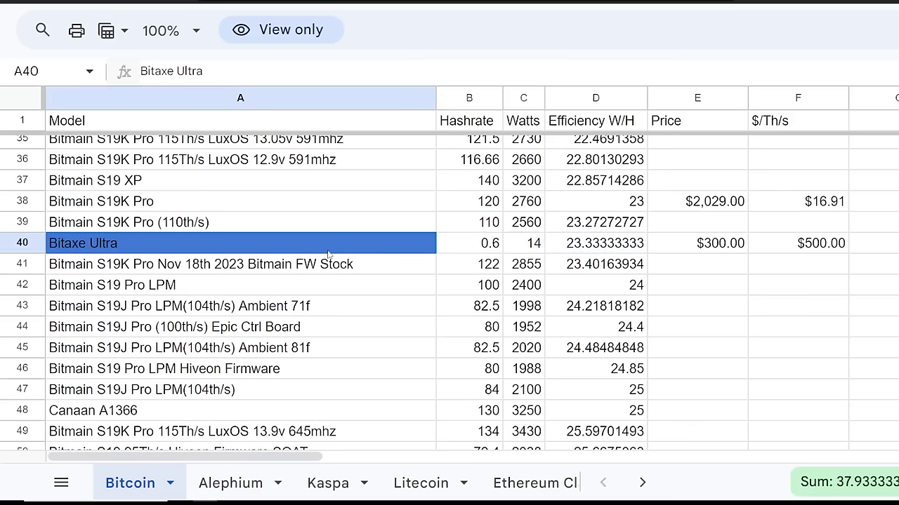
left_click(494, 246)
left_click(530, 246)
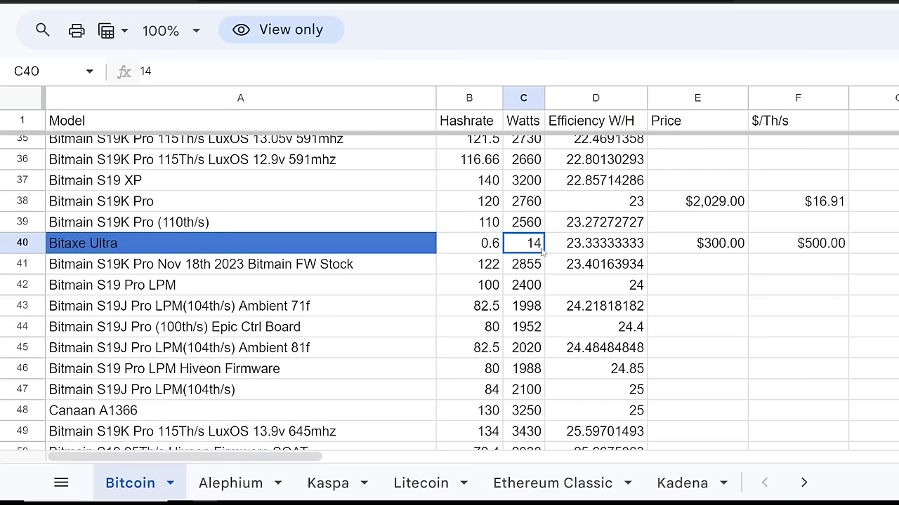
left_click(594, 245)
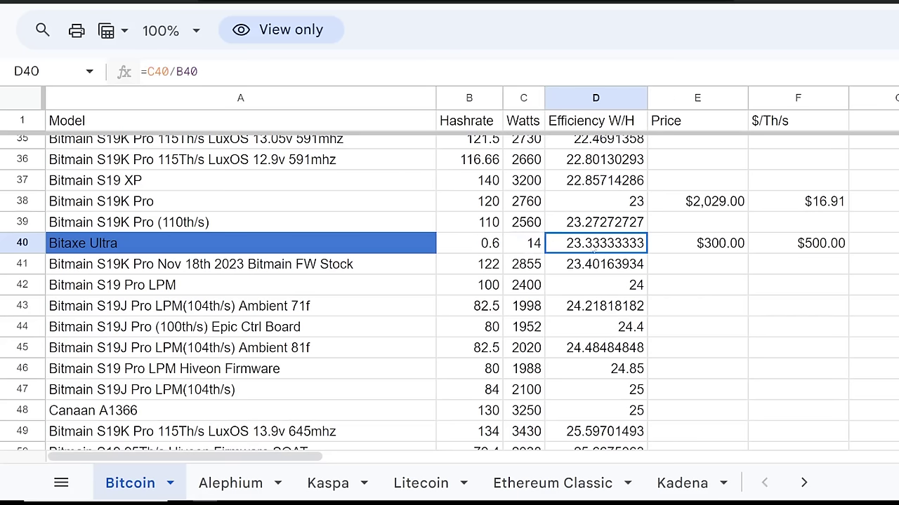
left_click(495, 252)
left_click_drag(495, 254, 527, 245)
Check Bitaxe Ultra's $300 price and $/Th/s formula, then show the $/Th/s-sorted filter view.
left_click(713, 245)
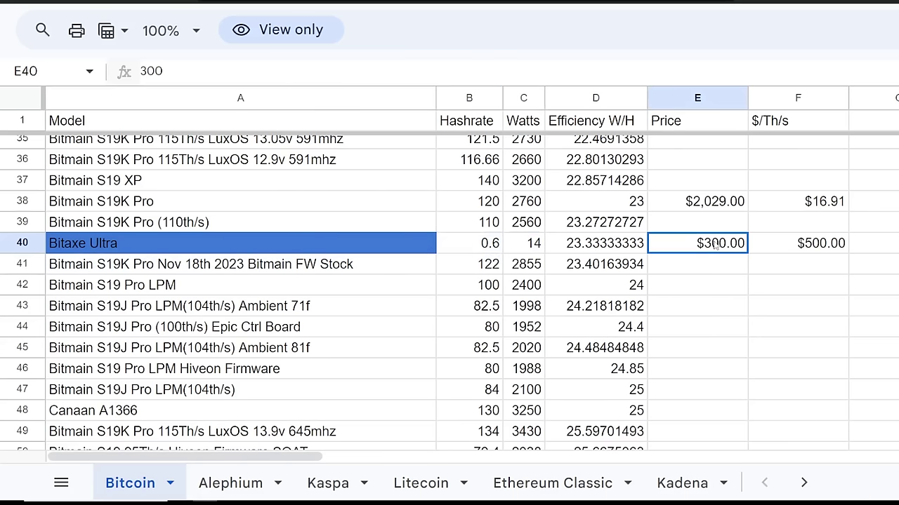
left_click(801, 249)
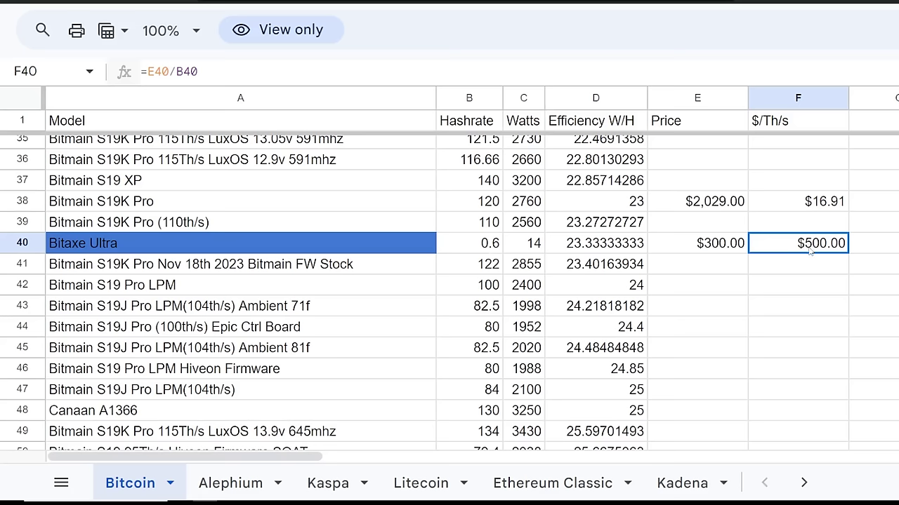
left_click(487, 251)
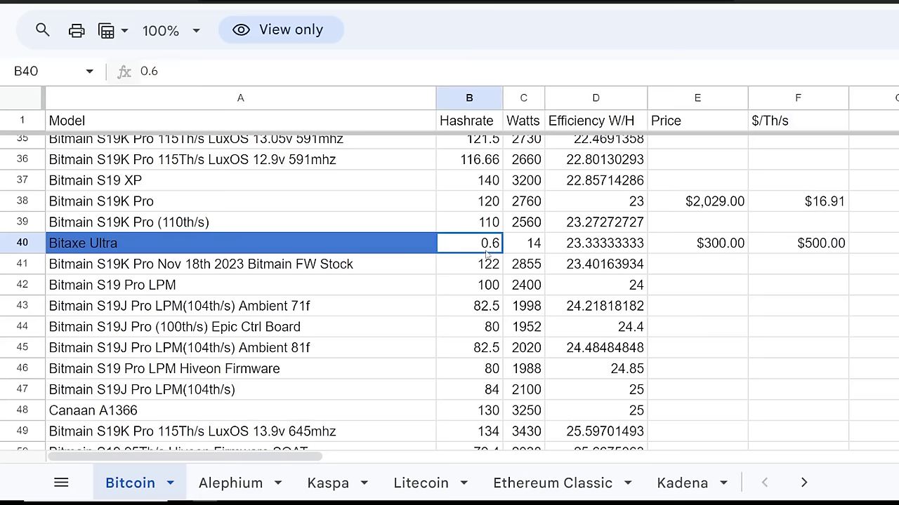
left_click(796, 265)
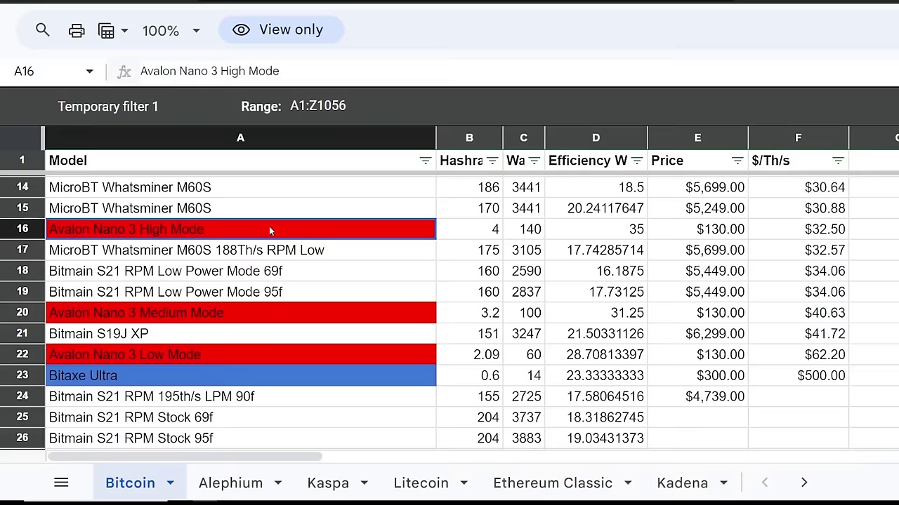
left_click(792, 236)
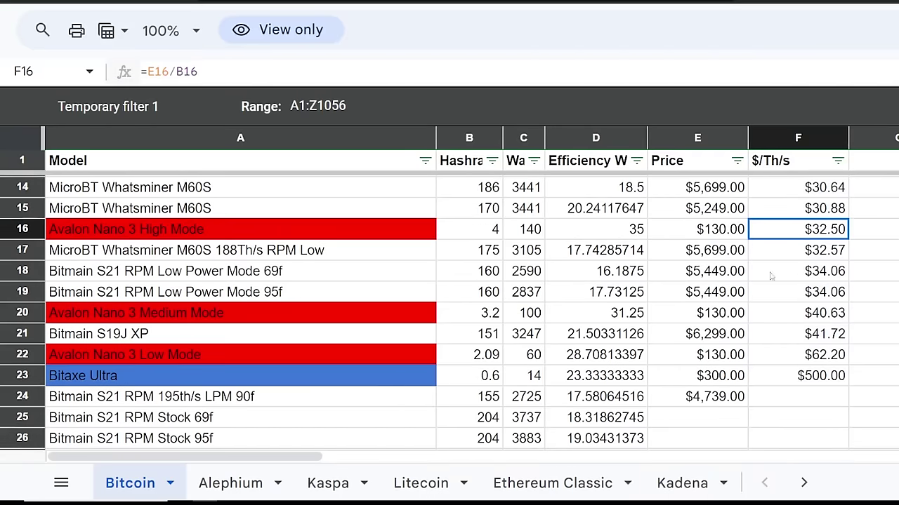
left_click(499, 228)
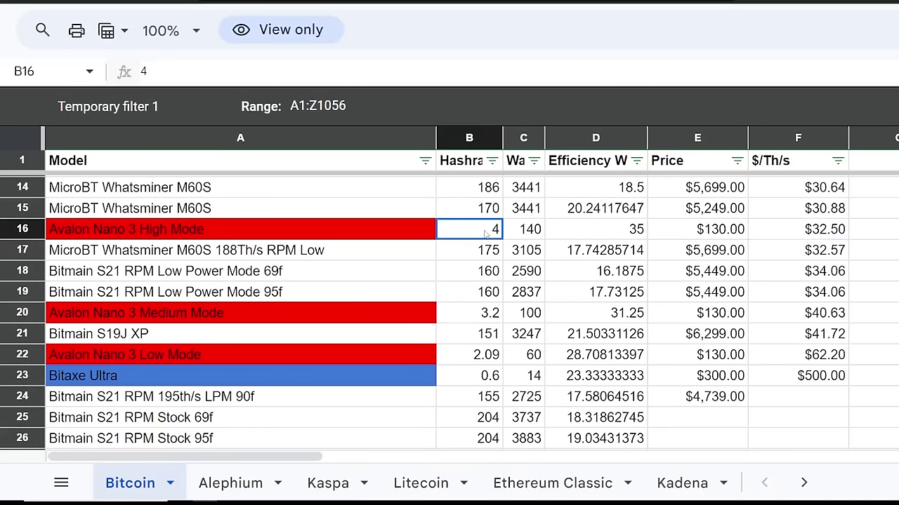
left_click(809, 233)
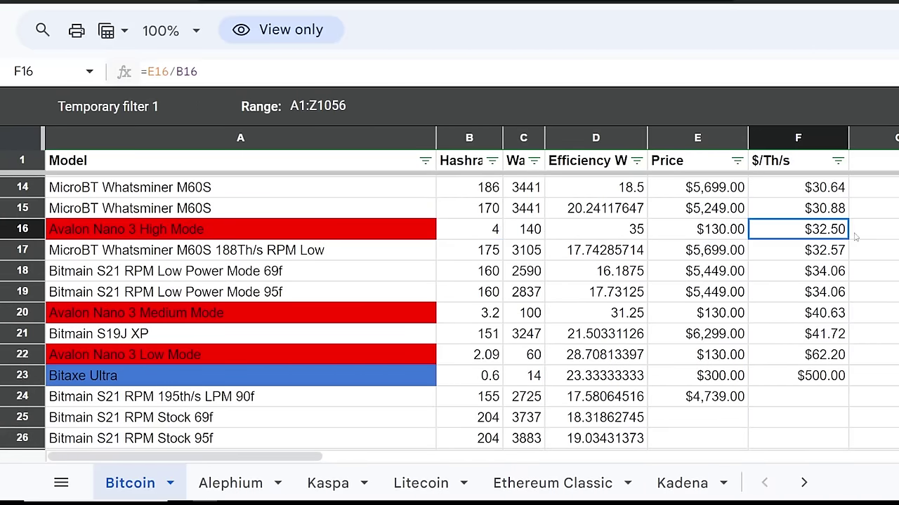
left_click(493, 232)
left_click(344, 381)
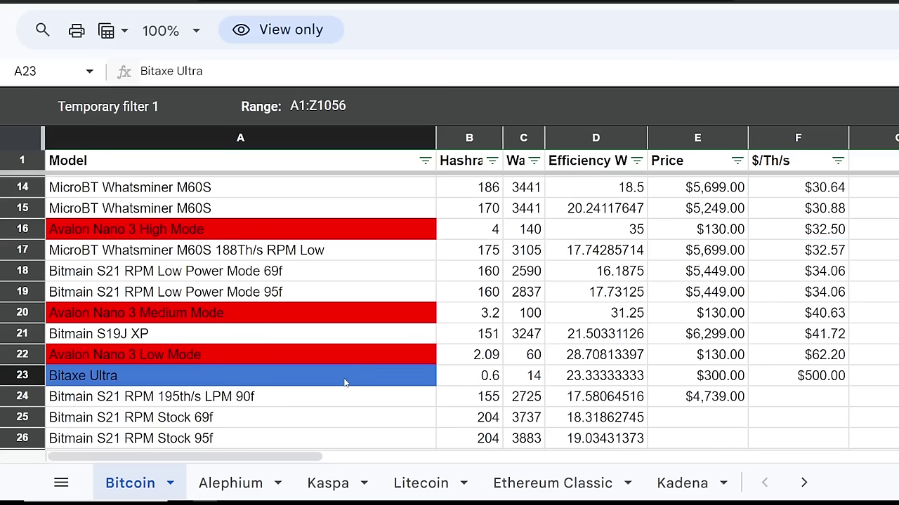
left_click(826, 382)
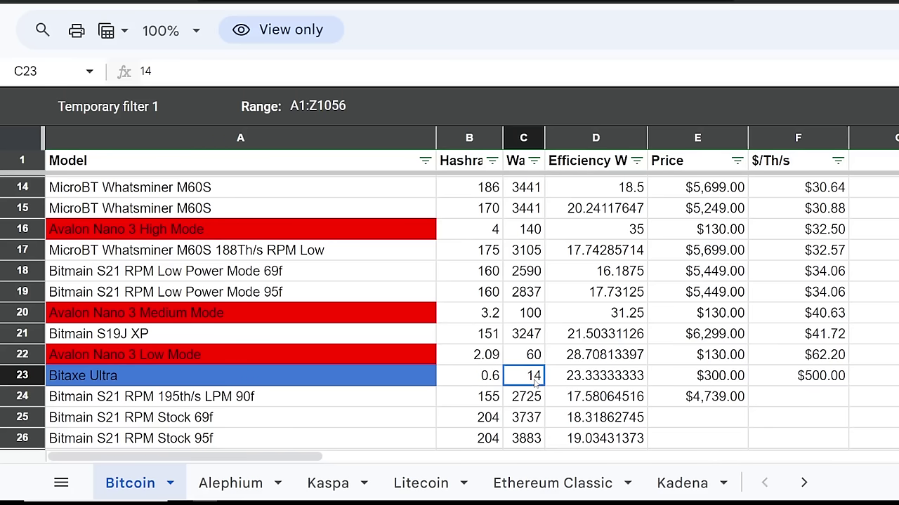
left_click_drag(523, 383, 485, 385)
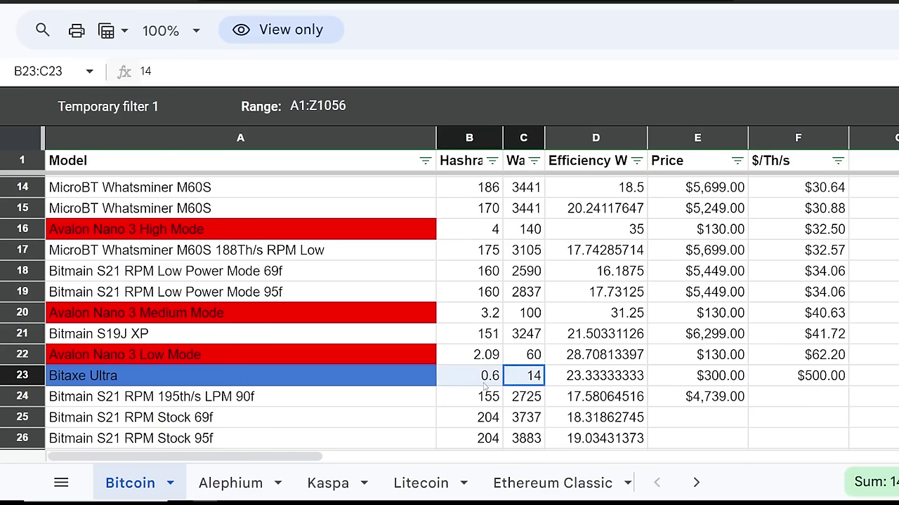
left_click(355, 383)
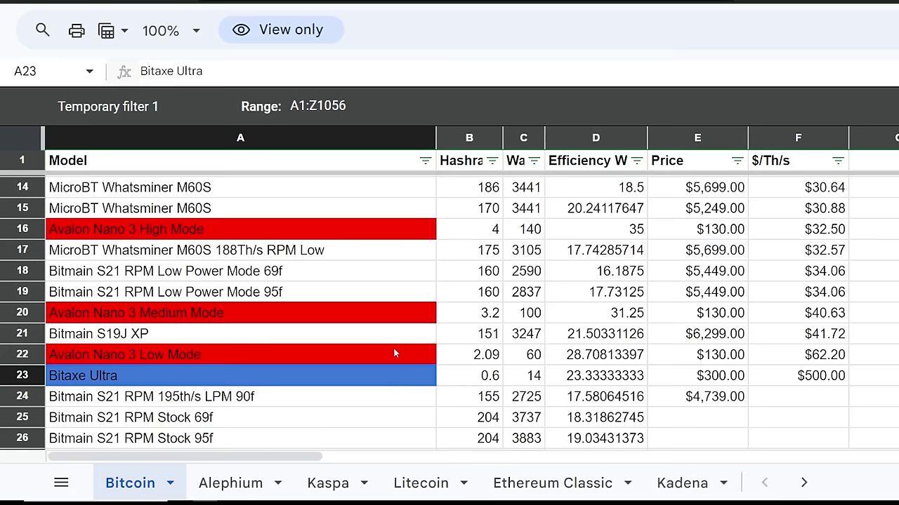
left_click(318, 311)
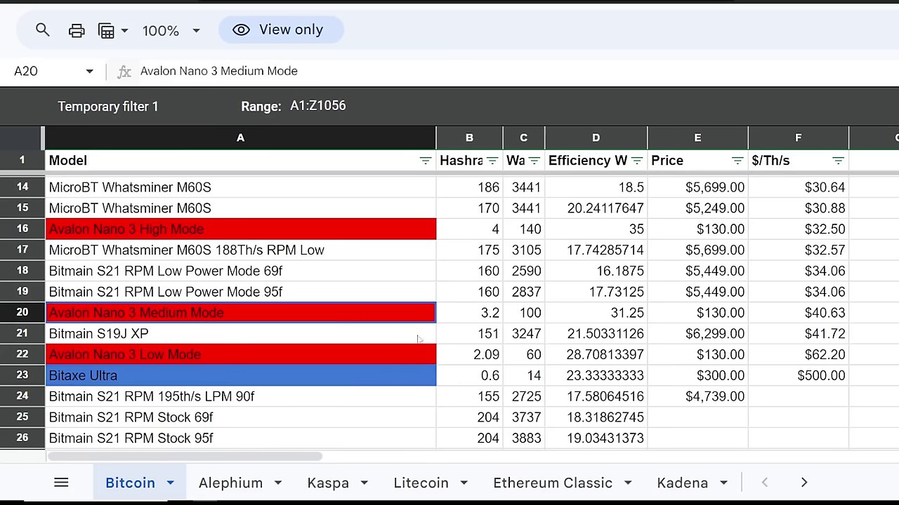
left_click_drag(478, 230, 476, 362)
left_click(478, 378)
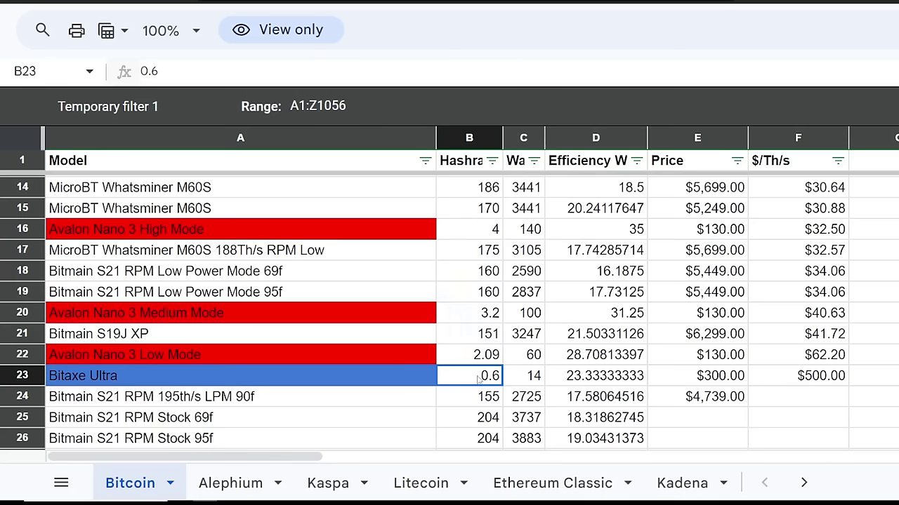
left_click(571, 382)
left_click(523, 228)
left_click_drag(797, 376, 570, 240)
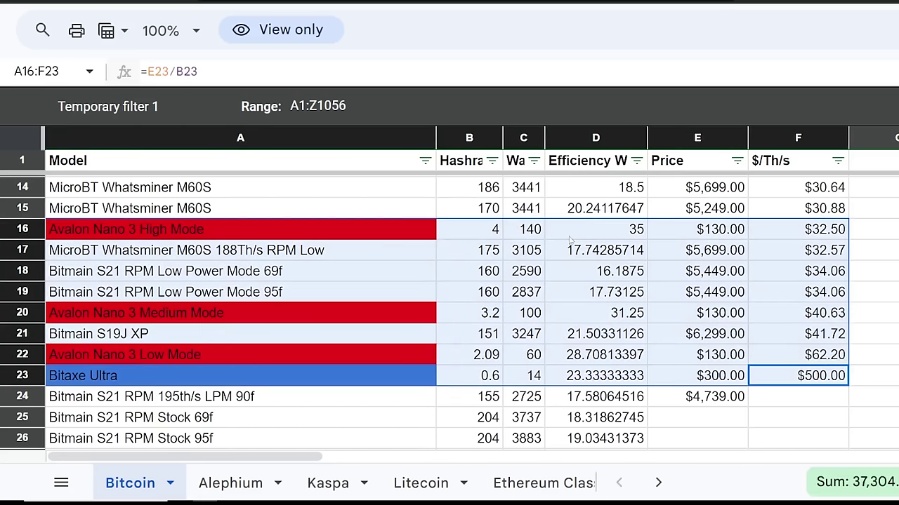
left_click(672, 271)
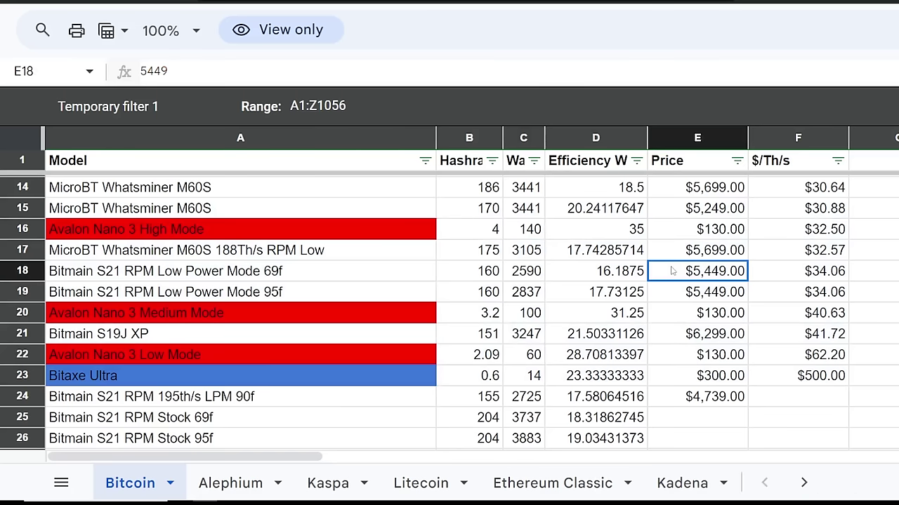
left_click(826, 239)
left_click_drag(607, 232, 604, 355)
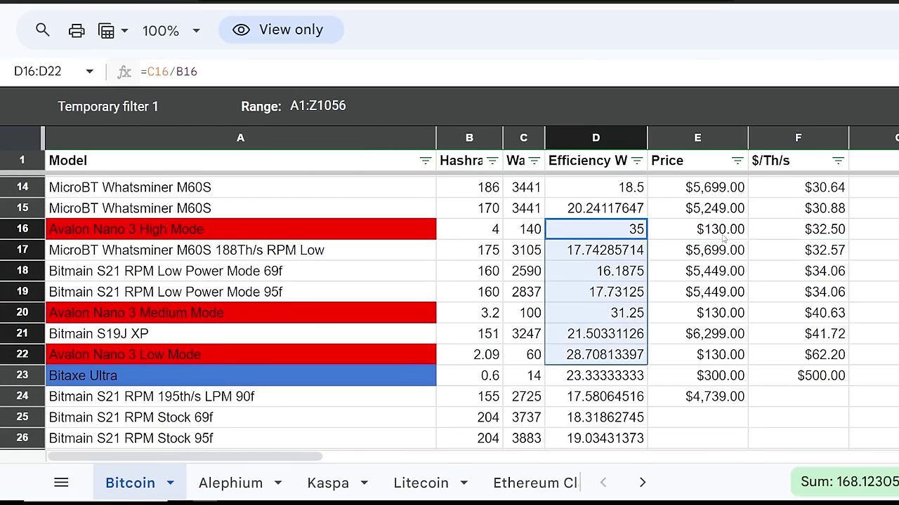
left_click(698, 229)
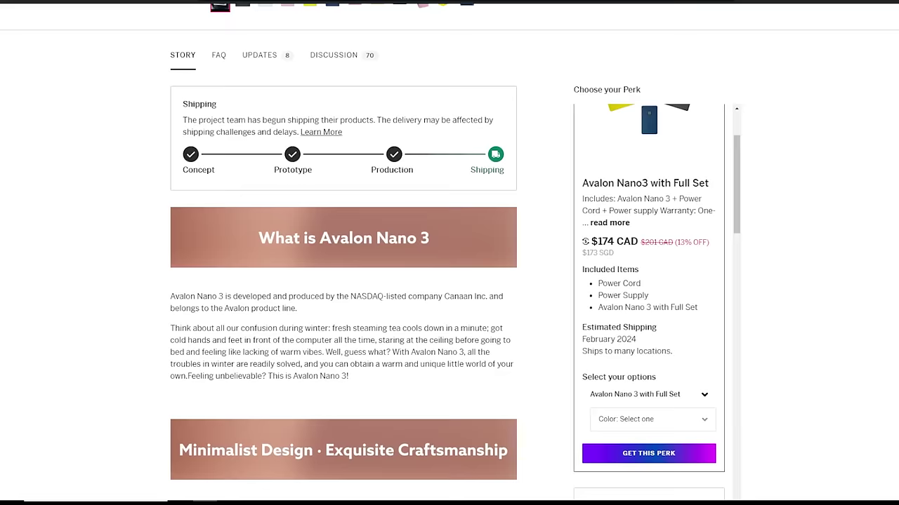
Zoom the Indiegogo campaign page to 110% and scroll through the Choose your Perk panel.
scroll(455, 253, "up", 5)
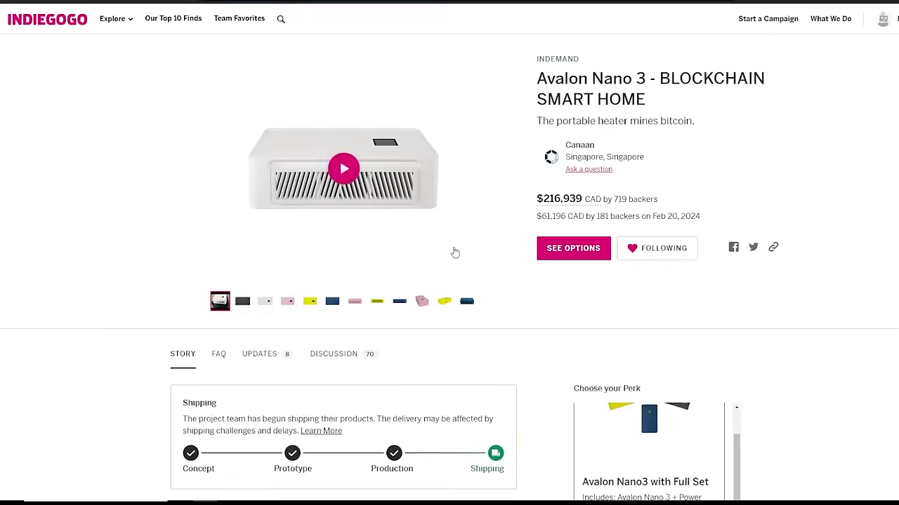
key("ctrl+plus")
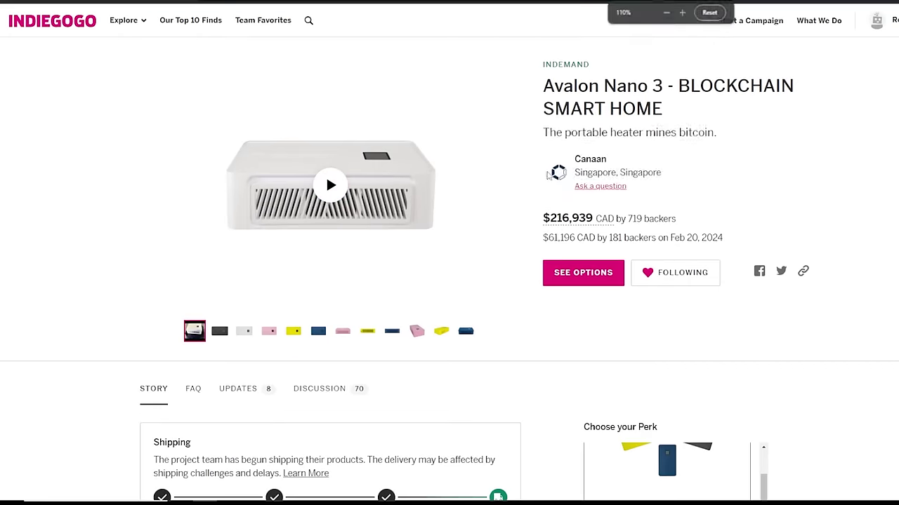
scroll(742, 368, "down", 2)
scroll(751, 343, "down", 3)
scroll(742, 351, "up", 3)
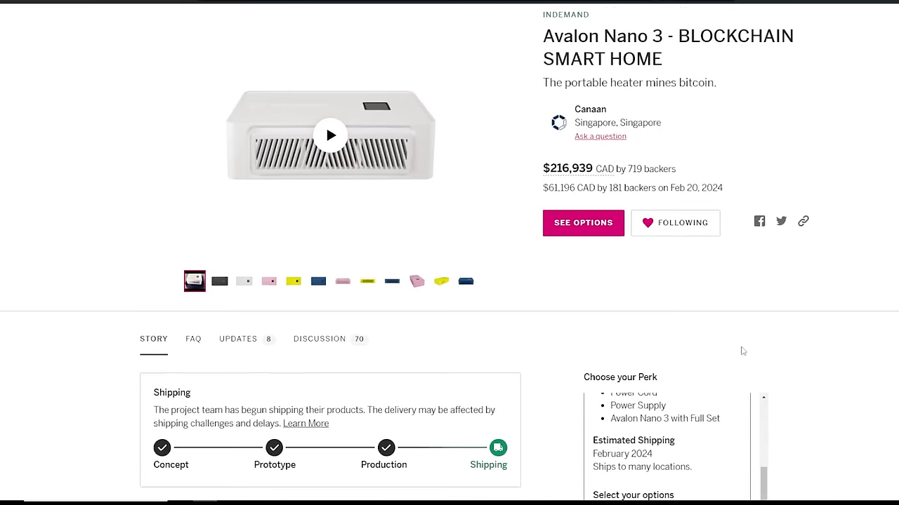
scroll(806, 422, "down", 3)
scroll(806, 421, "down", 2)
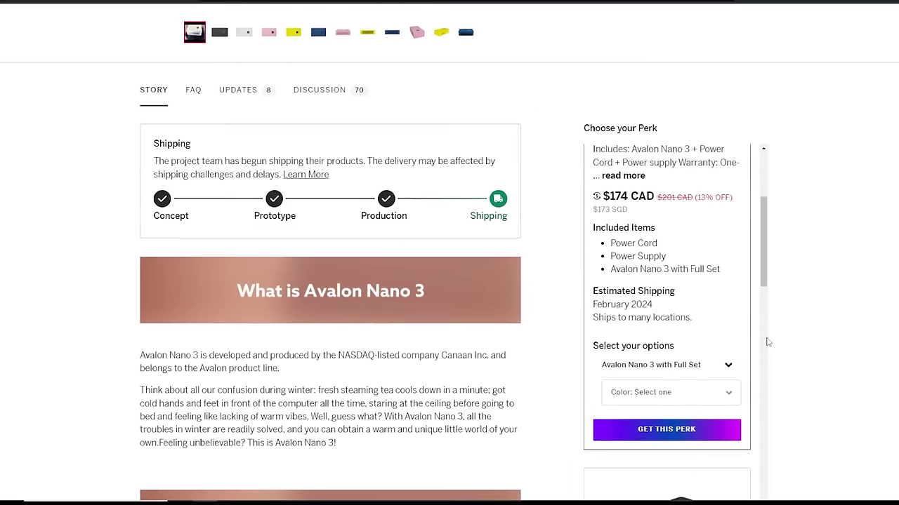
scroll(761, 270, "up", 3)
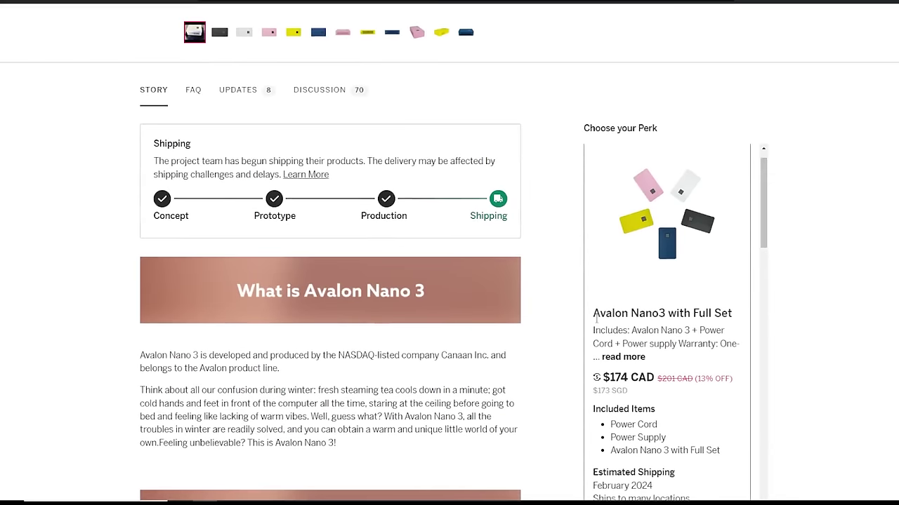
Highlight the Avalon Nano3 with Full Set perk title at $174 CAD.
left_click_drag(596, 313, 731, 314)
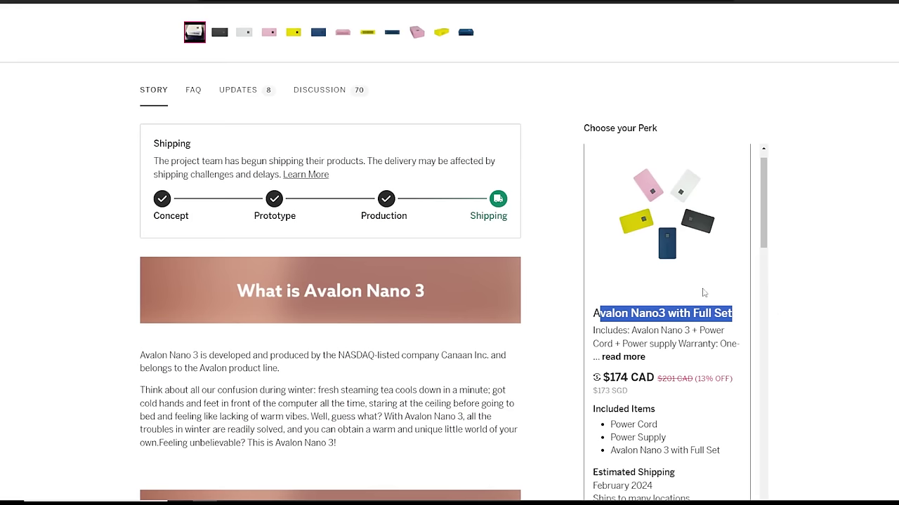
left_click(600, 313)
left_click_drag(592, 314, 705, 314)
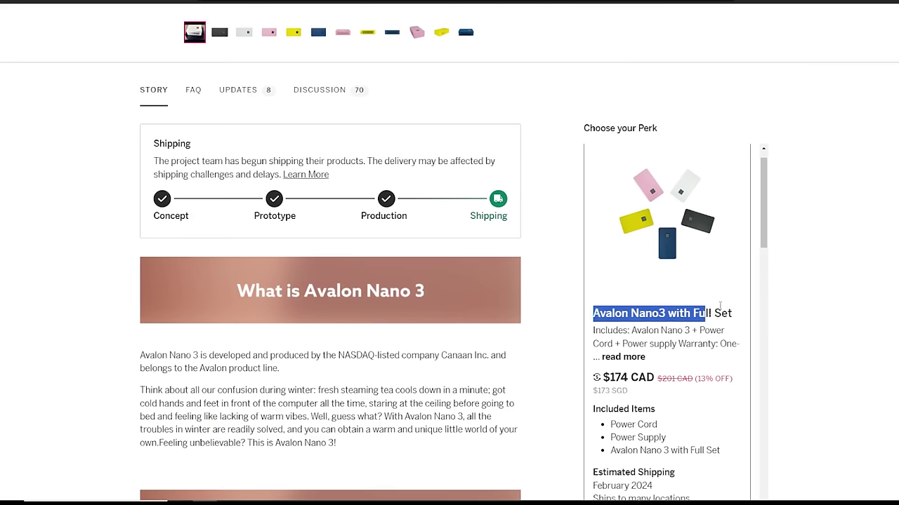
left_click_drag(763, 239, 723, 338)
scroll(657, 312, "down", 3)
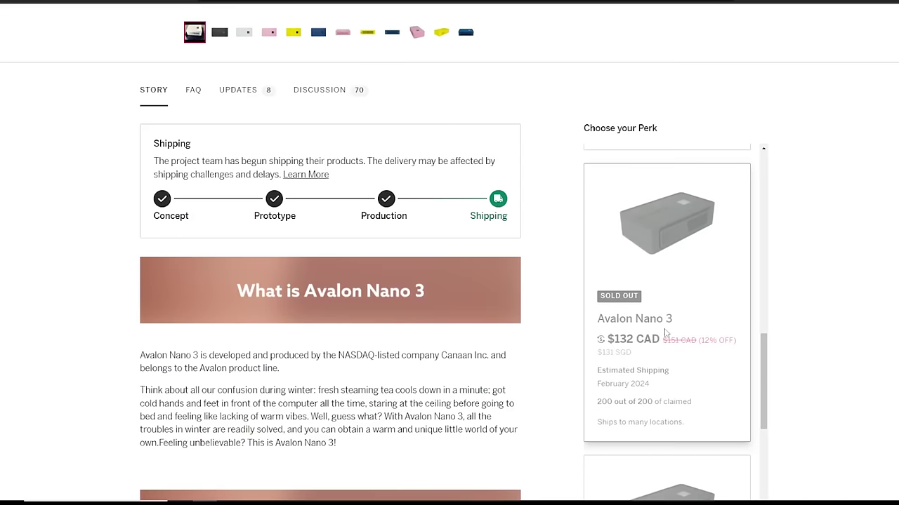
scroll(664, 333, "up", 3)
Expand the Full Set perk's details, then highlight the AvalonMiner's 3.20 THS real-time hashrate.
left_click(666, 340)
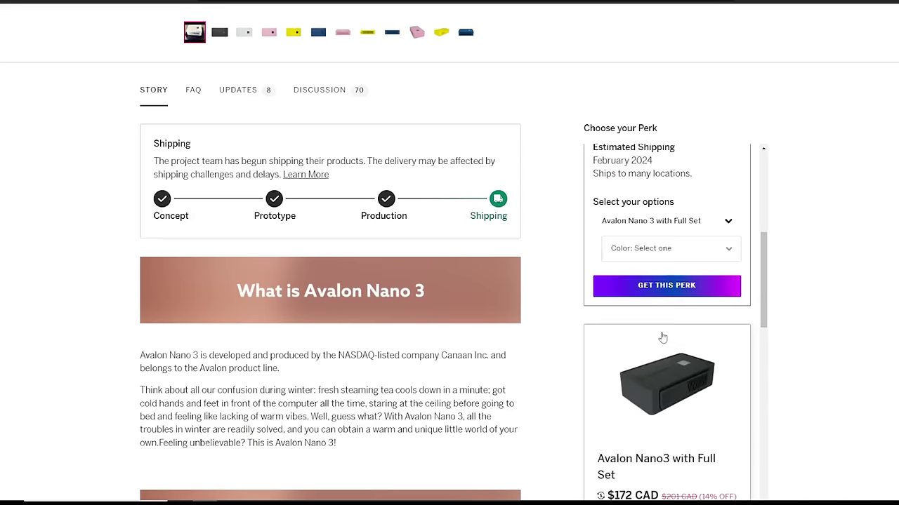
left_click(795, 292)
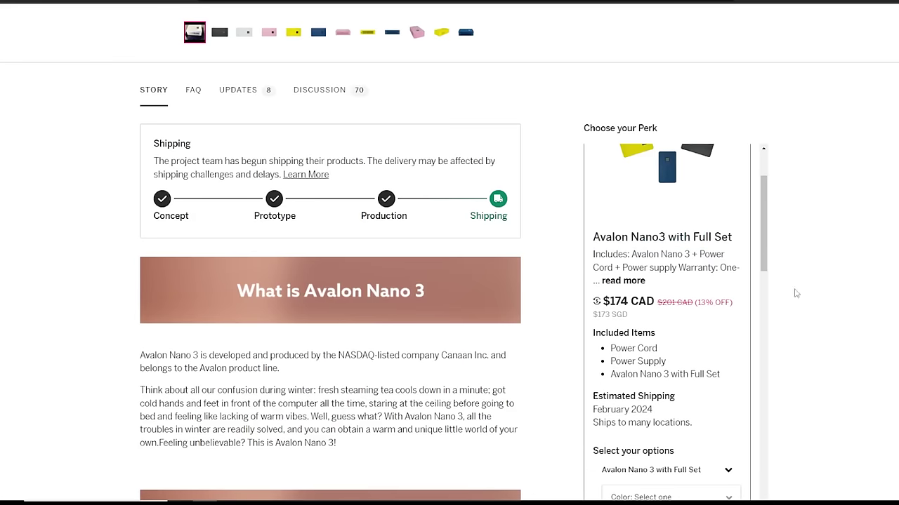
left_click_drag(730, 261, 585, 240)
left_click(822, 298)
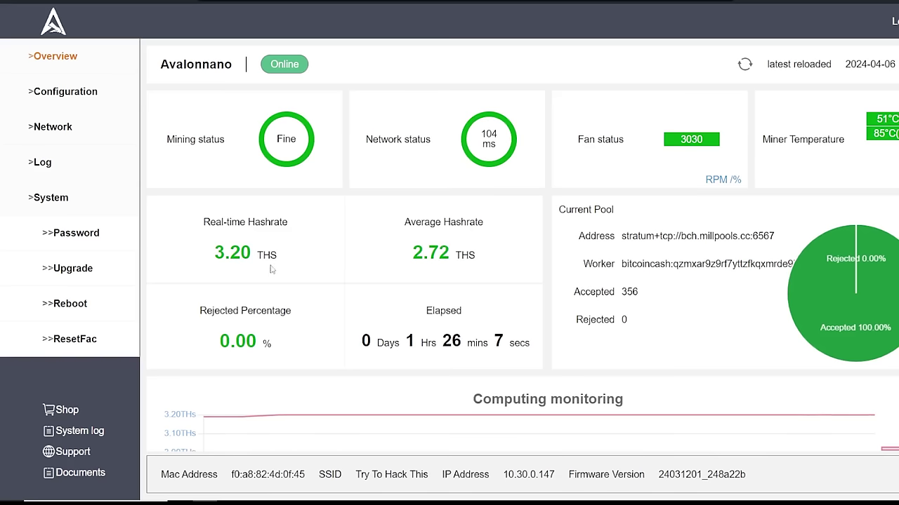
left_click_drag(275, 262, 198, 217)
left_click(441, 243)
left_click(299, 235)
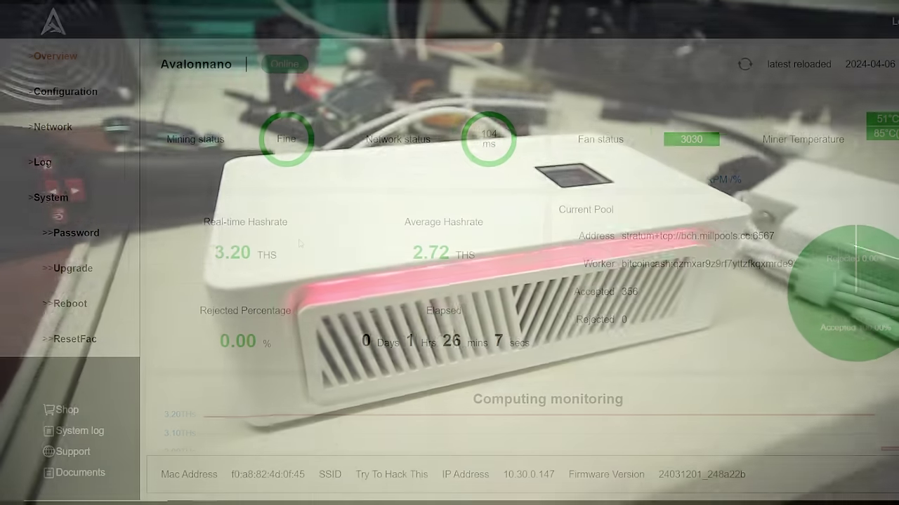